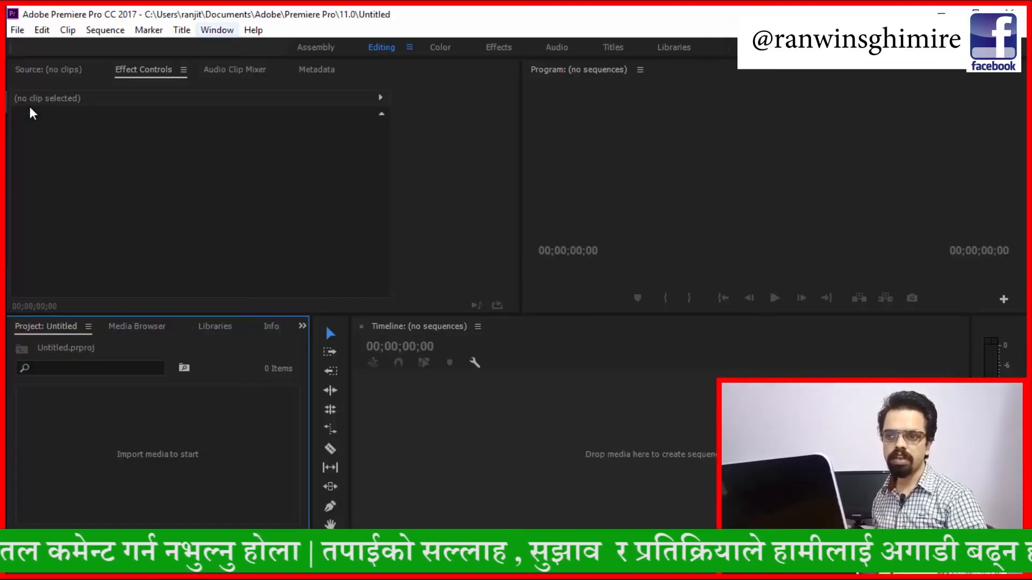
key(alt+w)
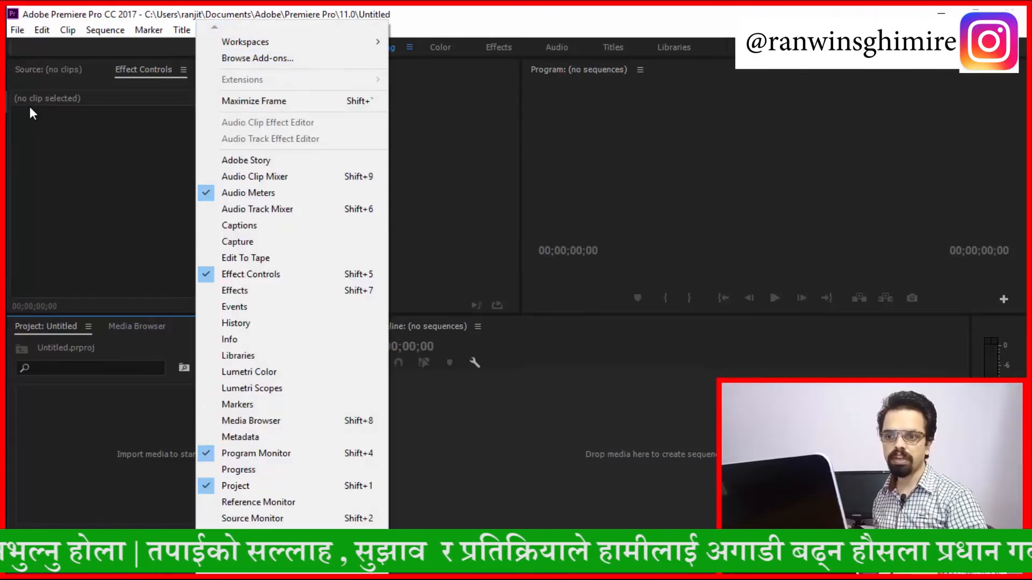
key(Right)
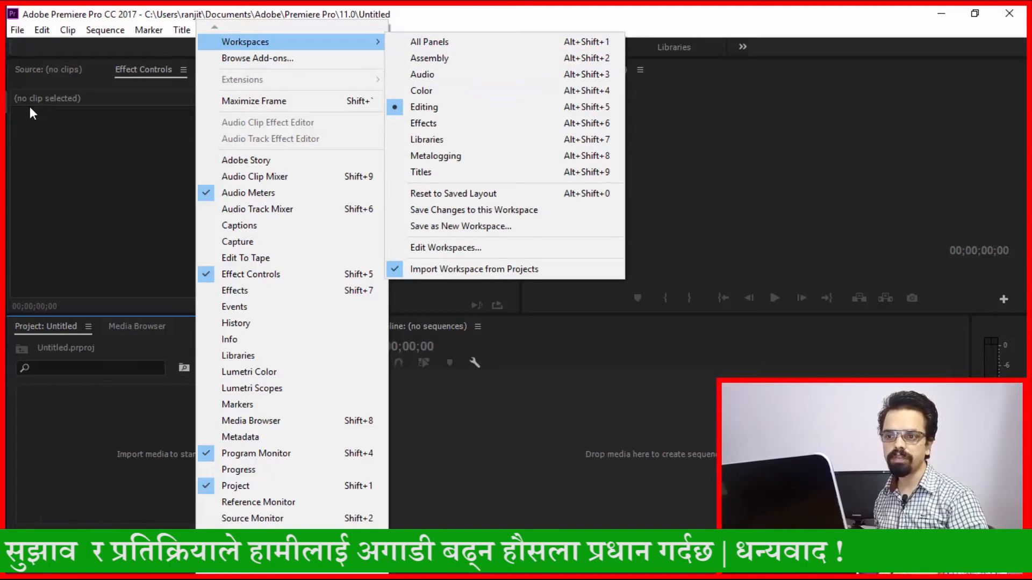
click(752, 183)
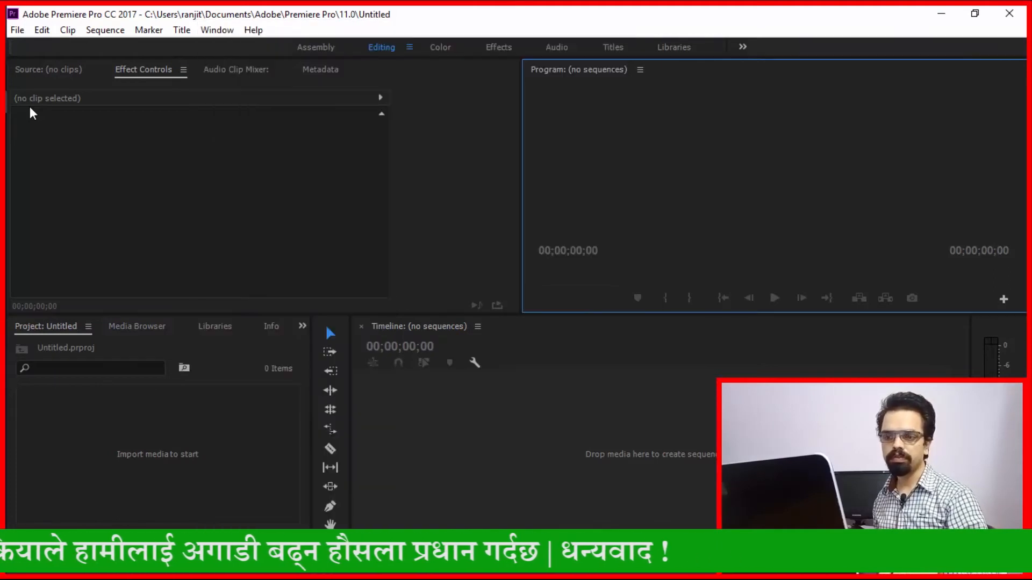
Create a default still title named Title 01 at 1920 x 1080 and start a text line near the frame's lower-left corner.
key(alt+t)
key(Down)
key(Down)
key(Right)
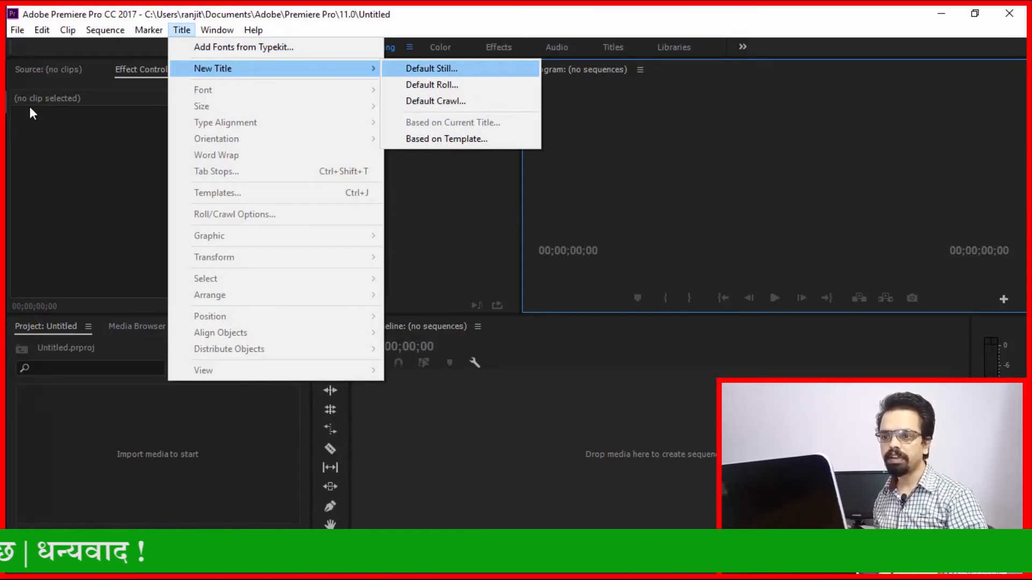
key(Return)
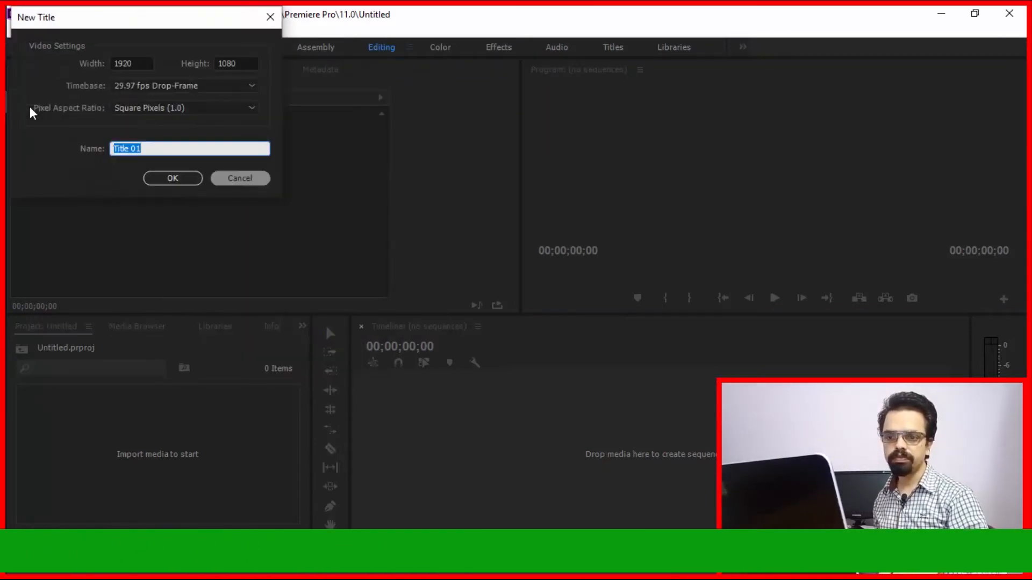
key(Return)
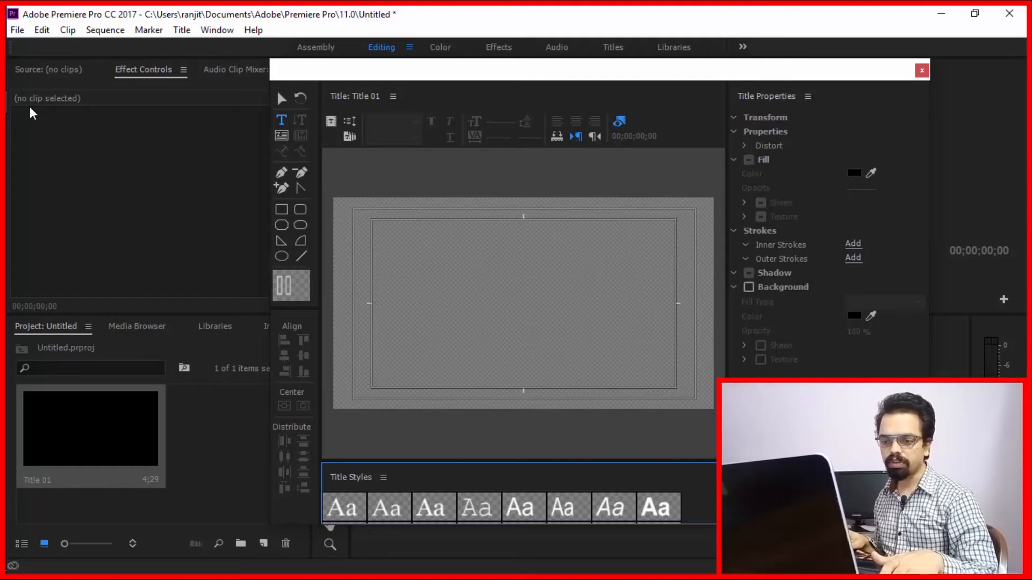
key(ctrl+shift+period)
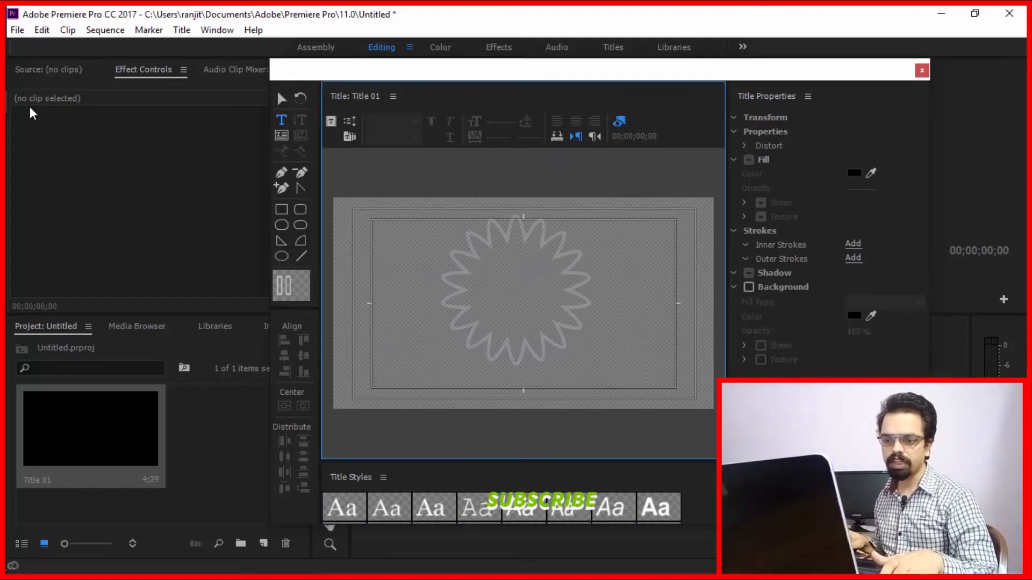
click(341, 379)
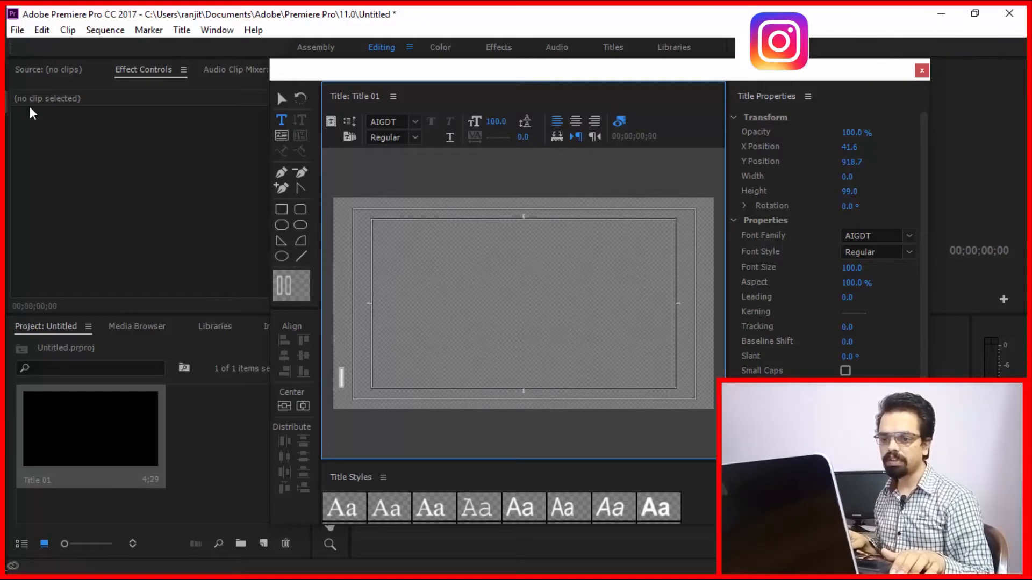
text(asdfasdfasdfasdfa)
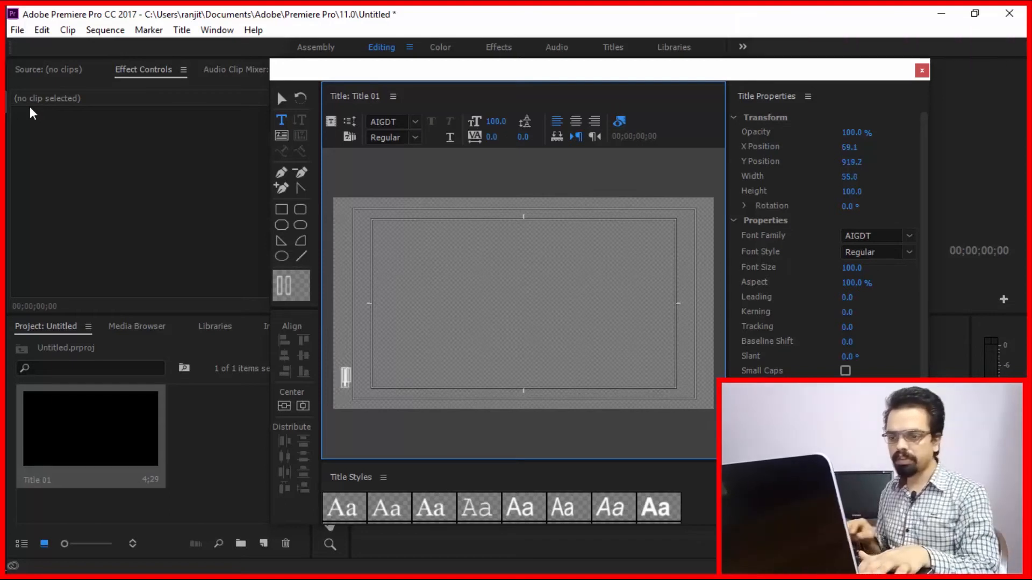
text(sdfasdfasdfasdfasdfasdfasdfasdfasdfasdfa)
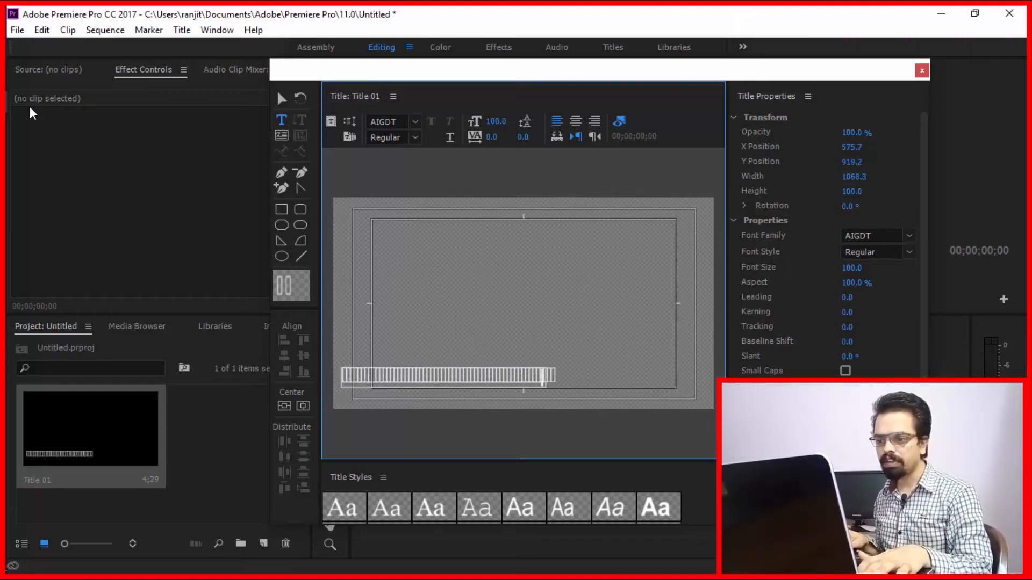
text(sdfasdfasdfa)
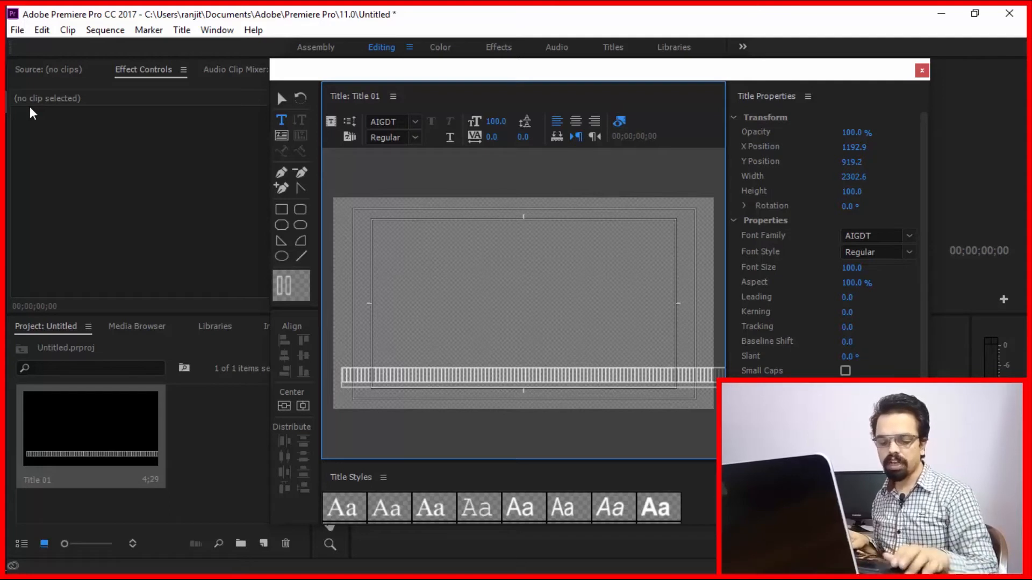
key(ctrl+a)
key(BackSpace)
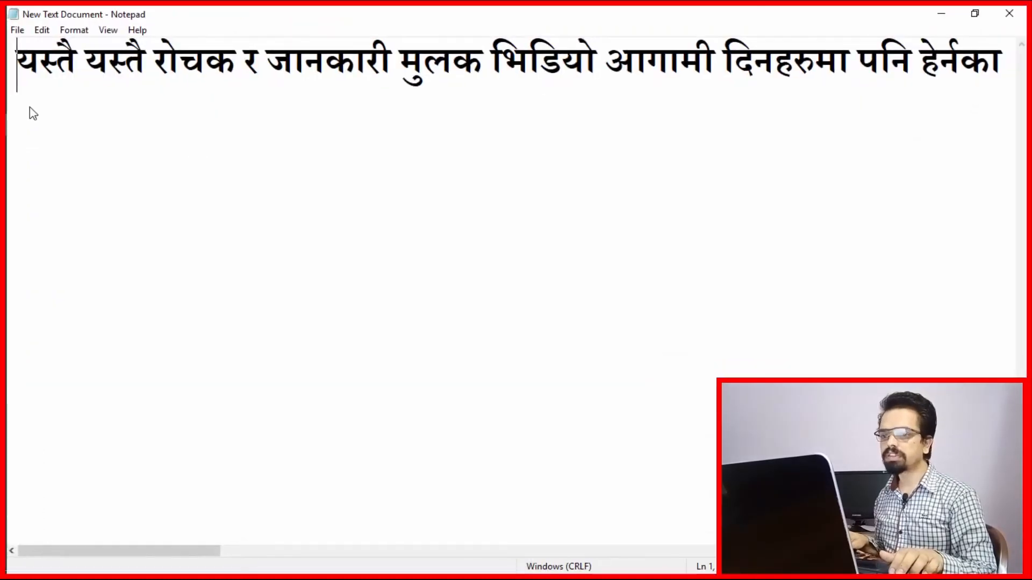
Copy the entire Nepali message from the Notepad document and paste it into the Title 01 text line in Premiere Pro.
key(ctrl+Right)
key(ctrl+Right)
key(ctrl+Right)
key(ctrl+Right)
key(ctrl+Right)
key(ctrl+Right)
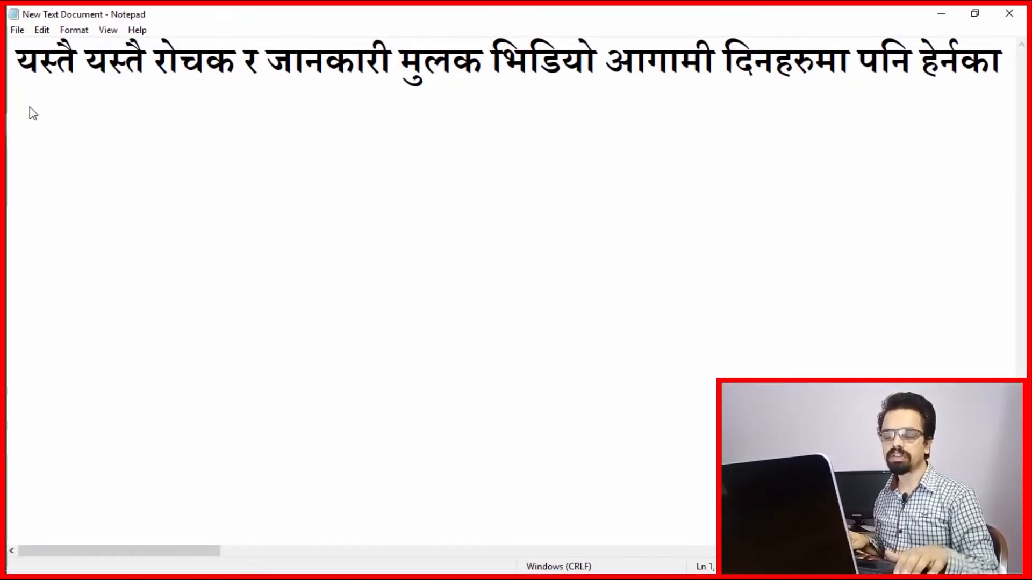
key(ctrl+a)
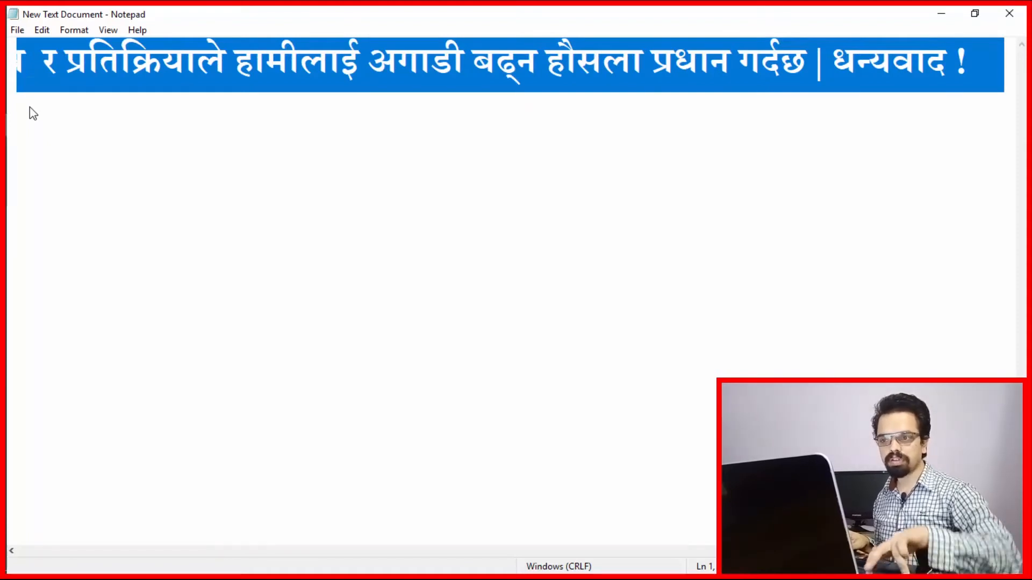
key(alt+Tab)
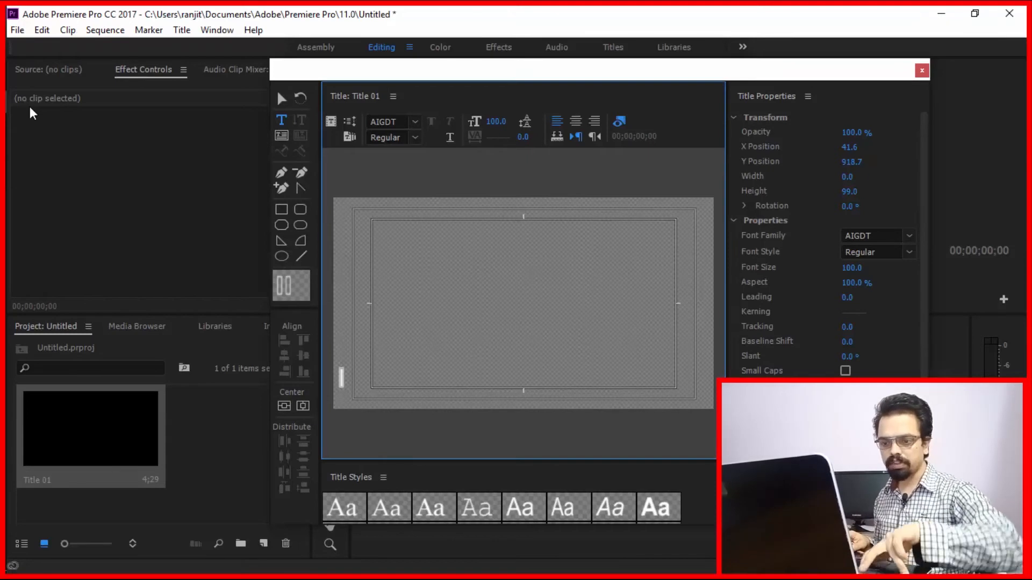
key(ctrl+v)
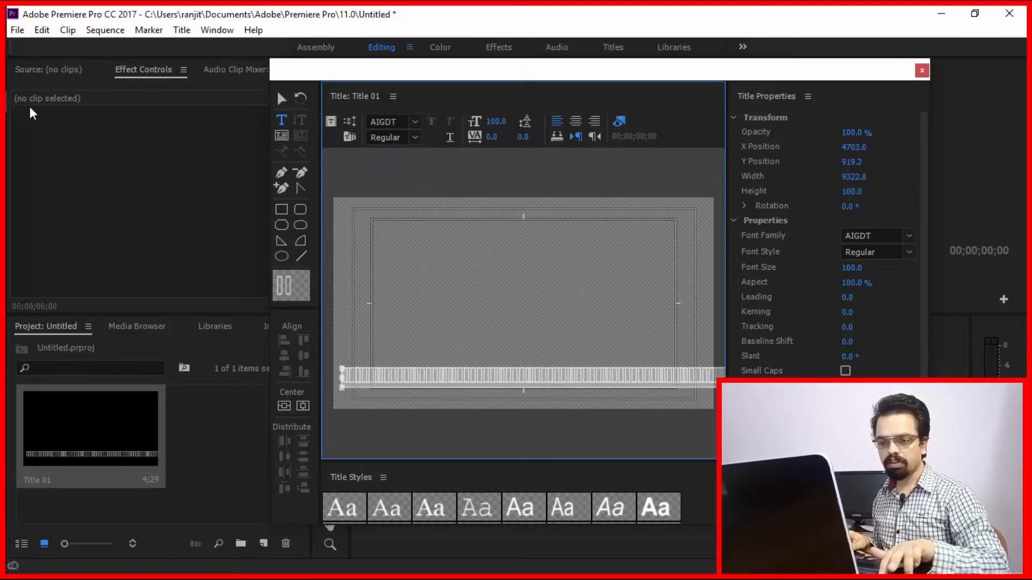
Set the pasted text's font to Kokila Bold and move the text line down to the bottom edge of the frame.
click(909, 236)
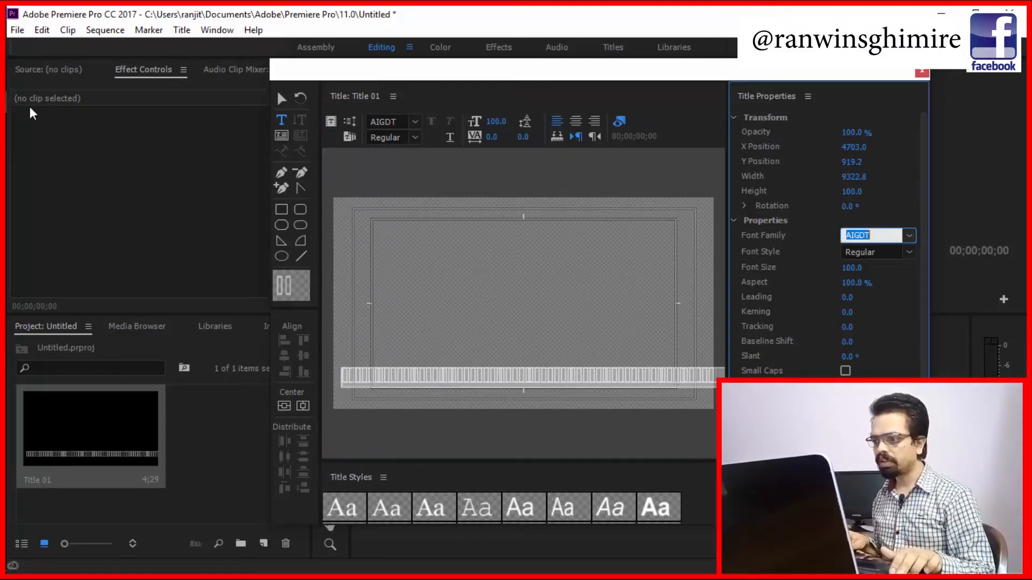
text(Kokila)
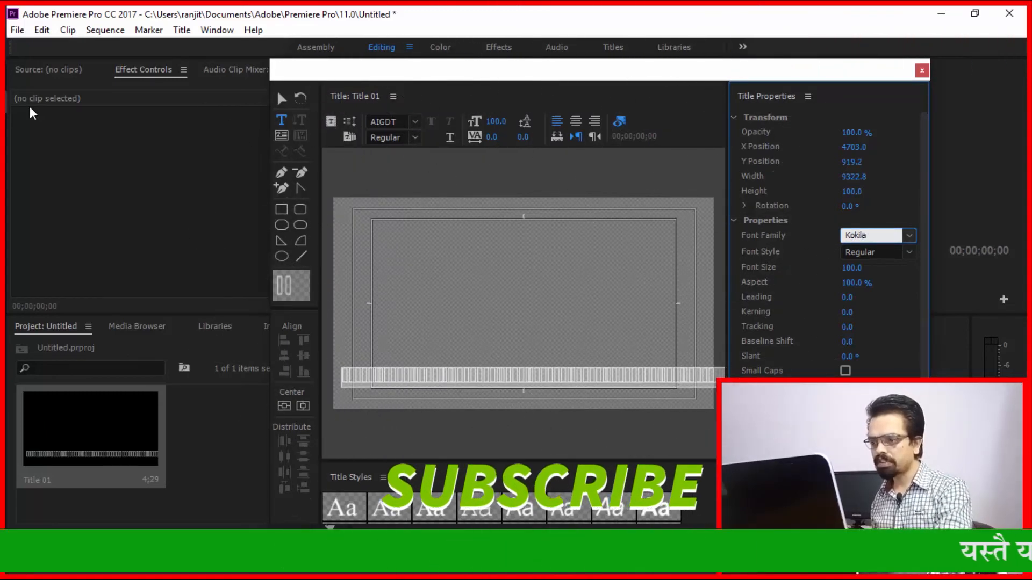
key(Return)
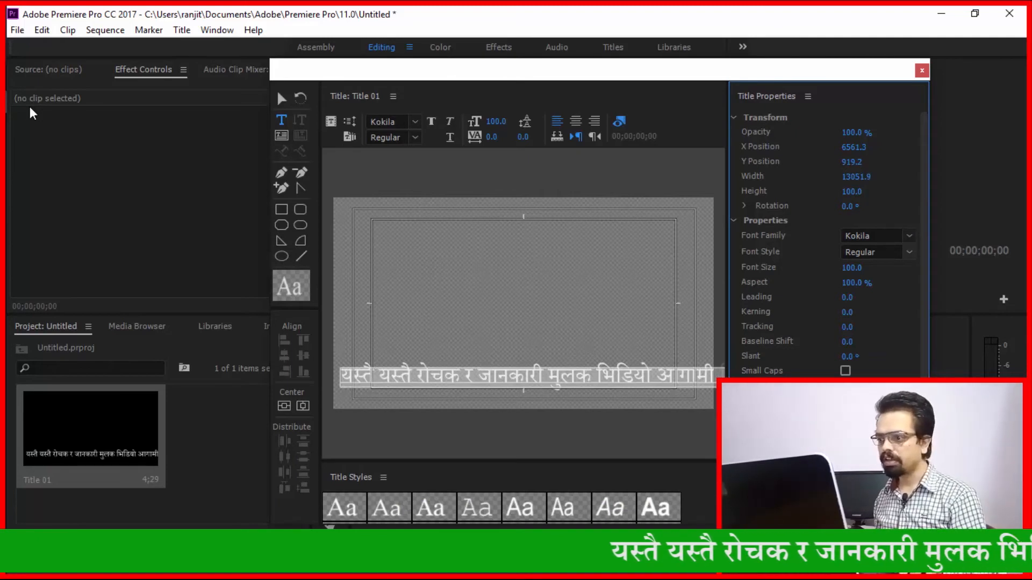
key(Tab)
key(Down)
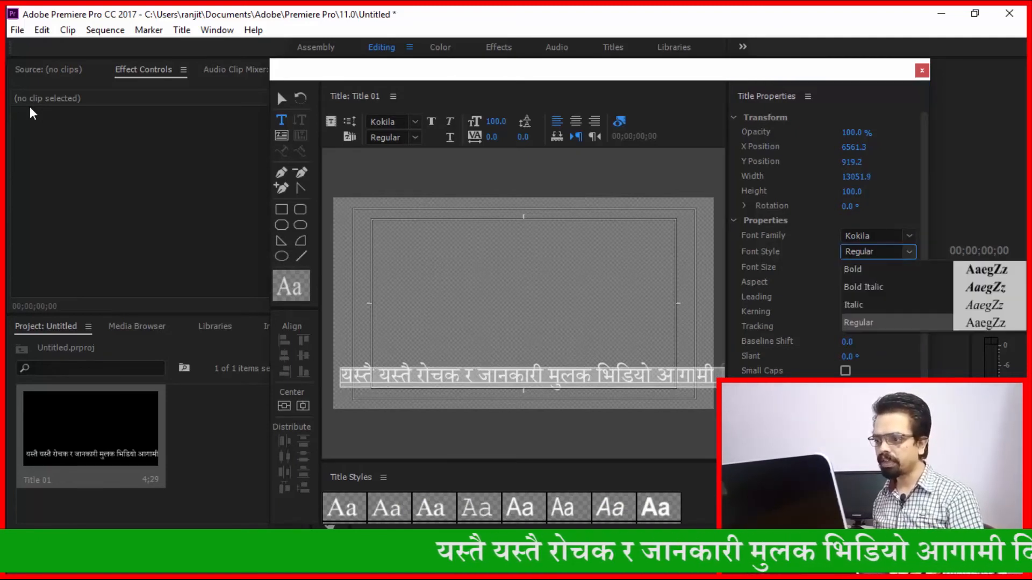
key(Up)
key(Up)
key(Up)
key(Return)
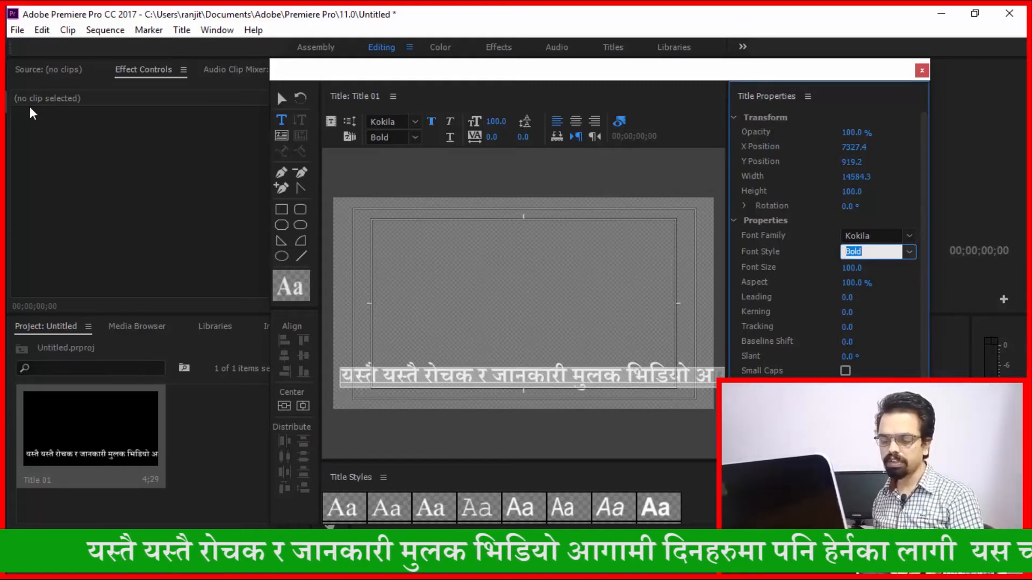
key(Escape)
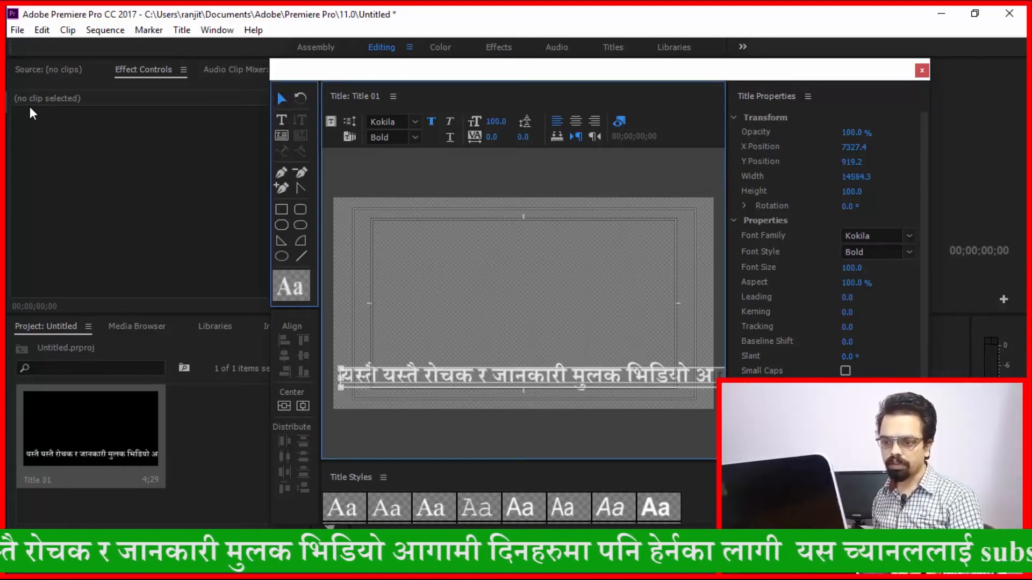
drag(524, 386, 516, 398)
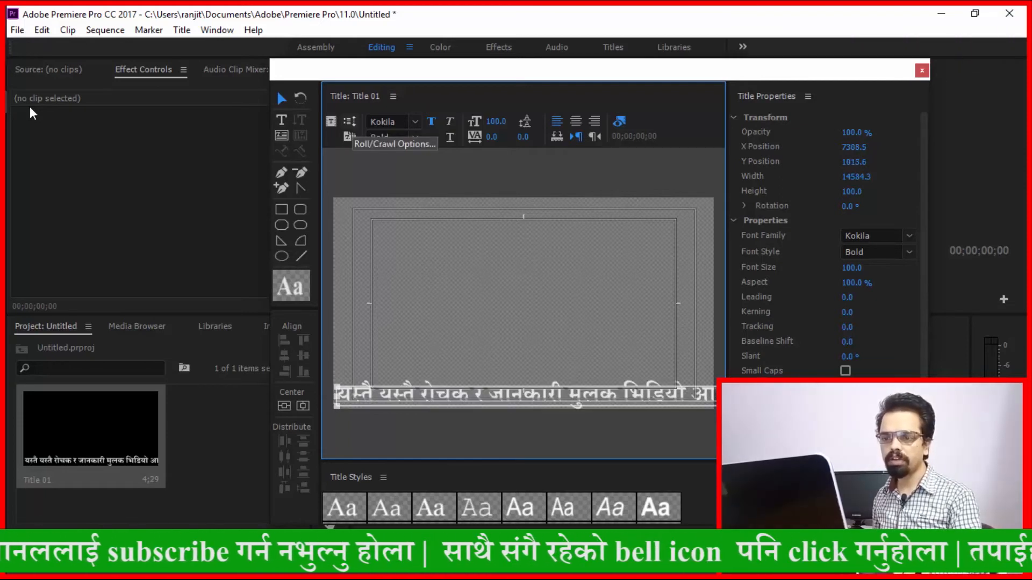
Set the title type to Crawl Left with Start Off Screen and End Off Screen enabled, and close the title editor.
click(349, 135)
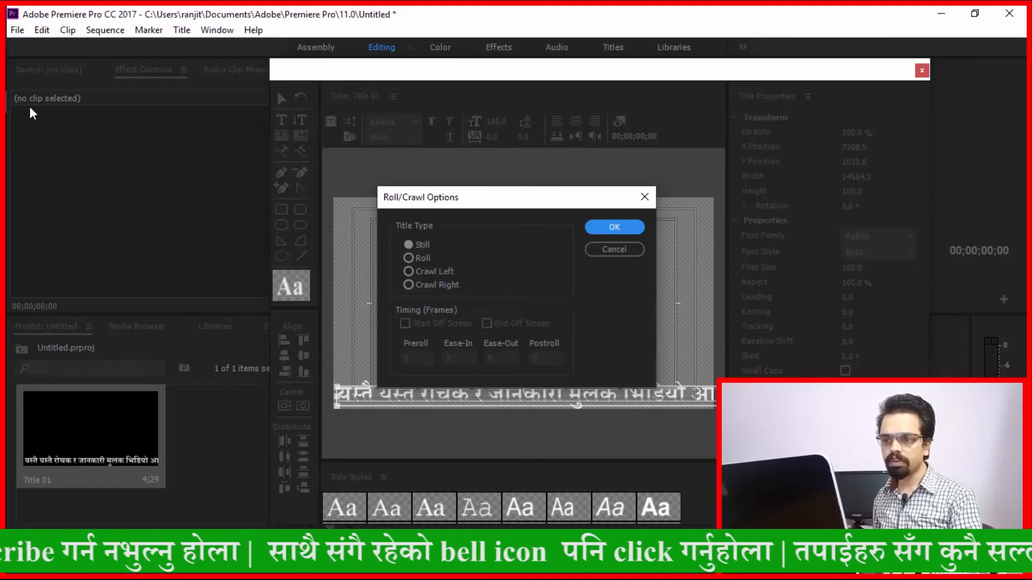
click(409, 272)
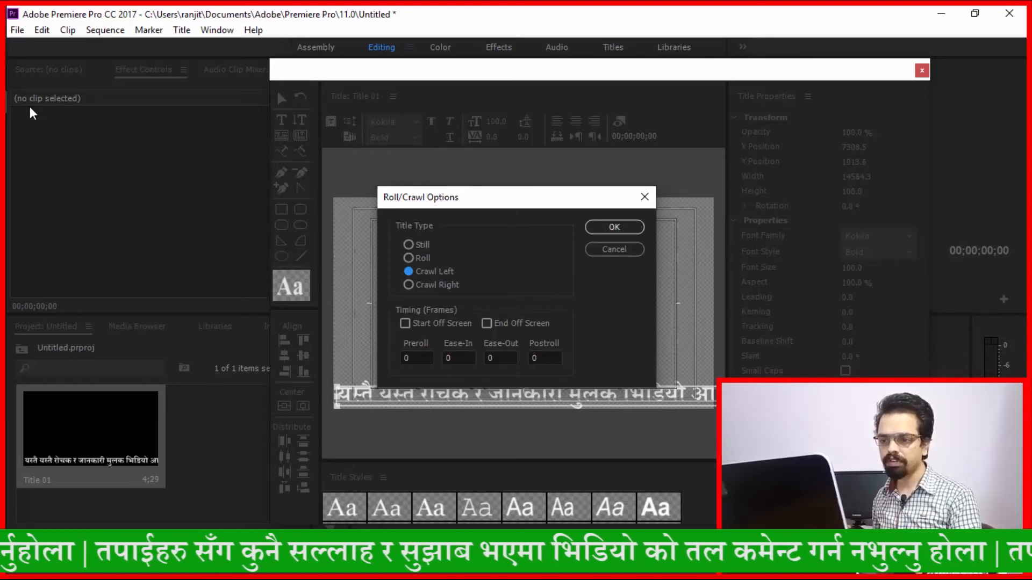
click(406, 323)
click(487, 323)
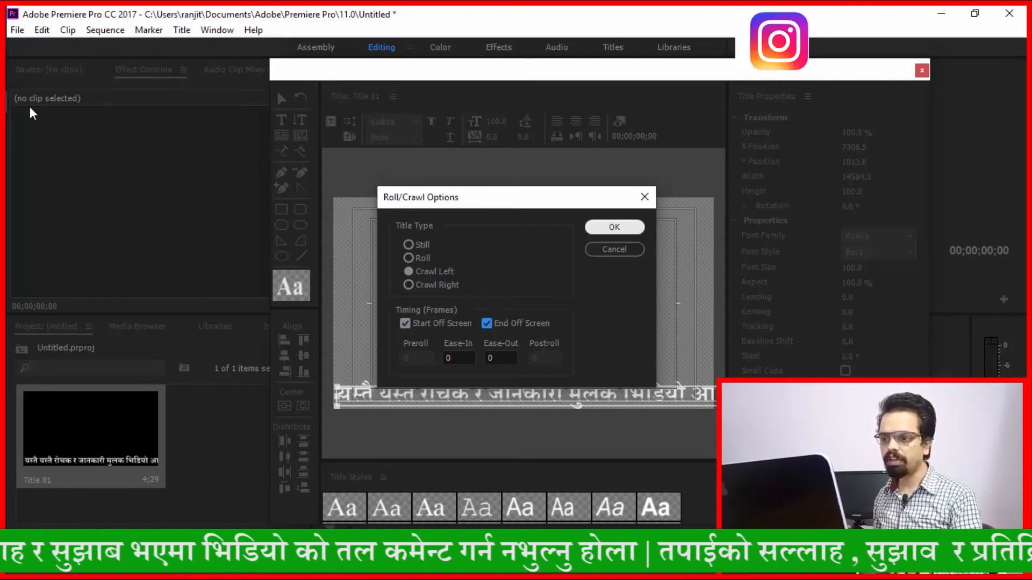
click(614, 227)
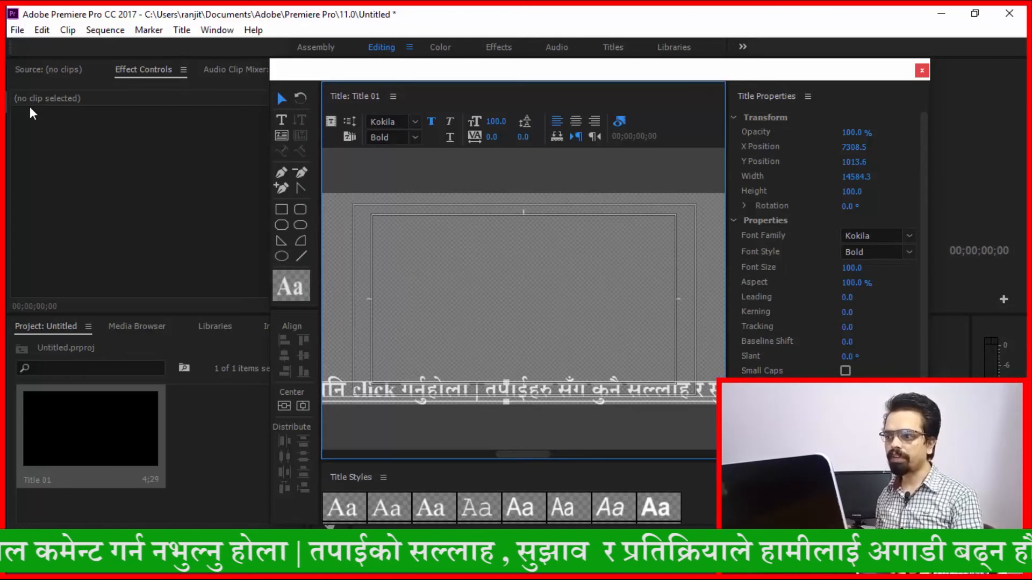
click(921, 71)
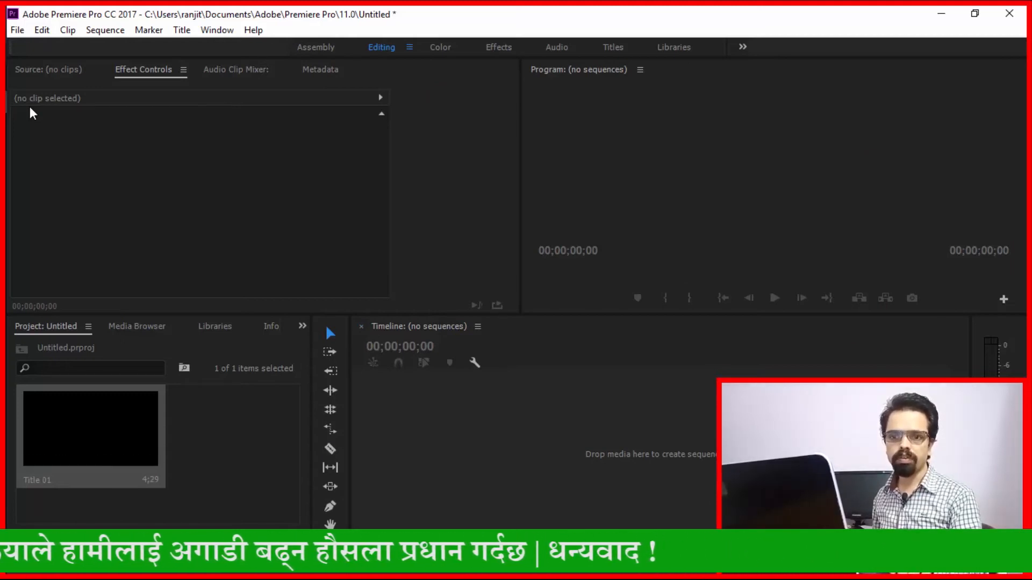
Import the video e.mp4 from the Desktop into the project.
key(alt+f)
key(a)
key(i)
key(i)
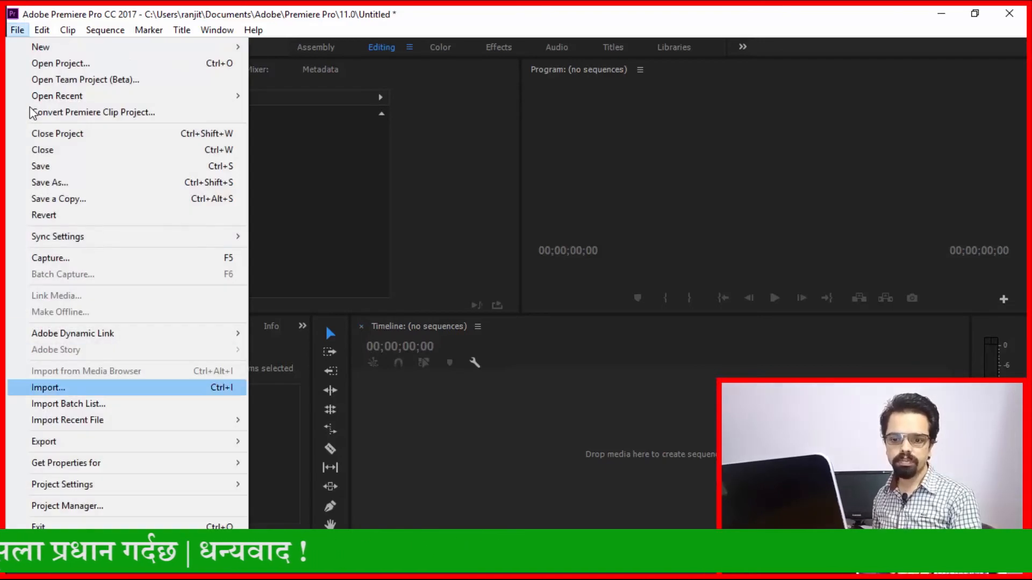
key(Return)
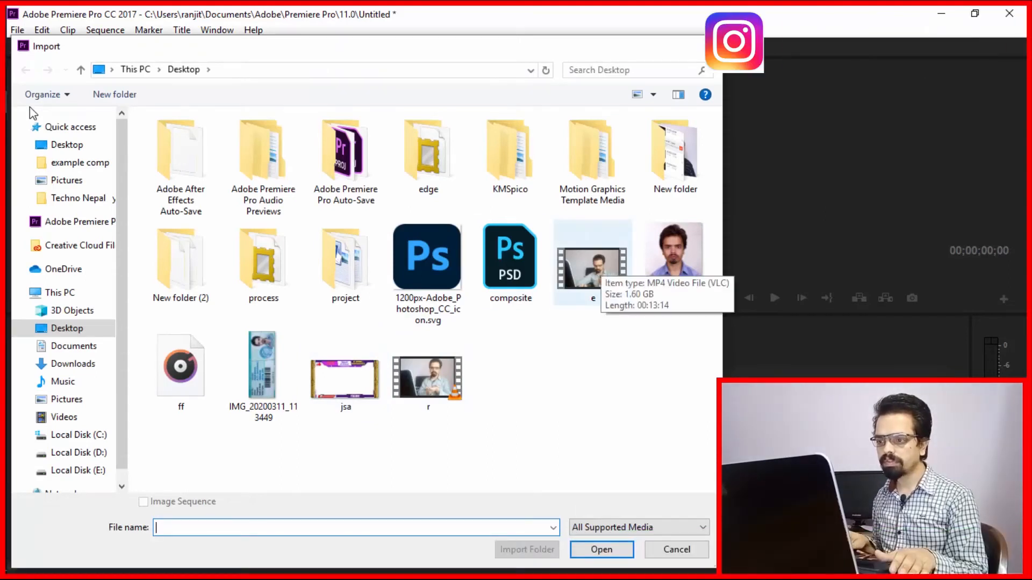
key(Return)
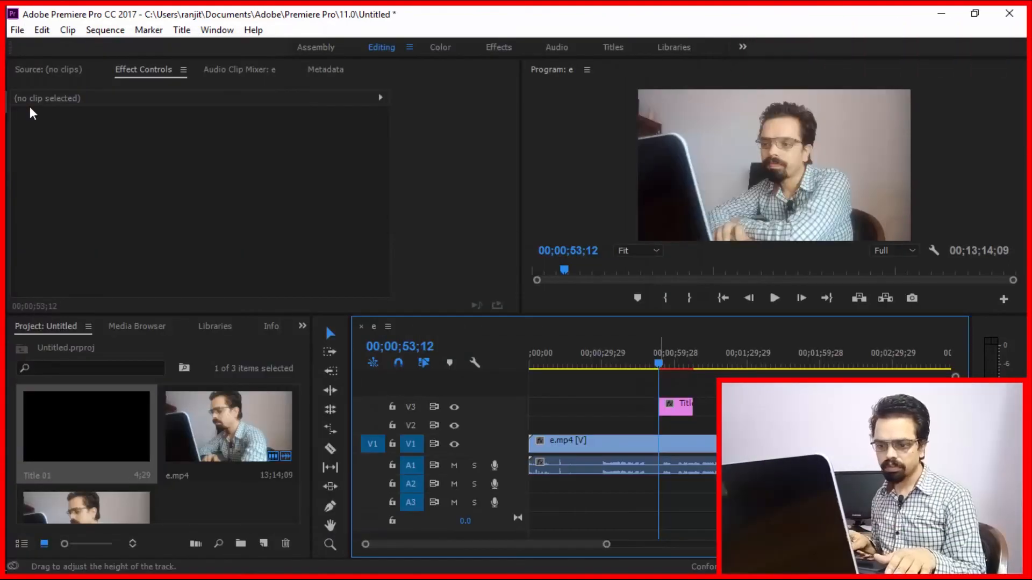
Split the e.mp4 clip at the start and end of the Title 01 clip and delete the portion before the title.
key(c)
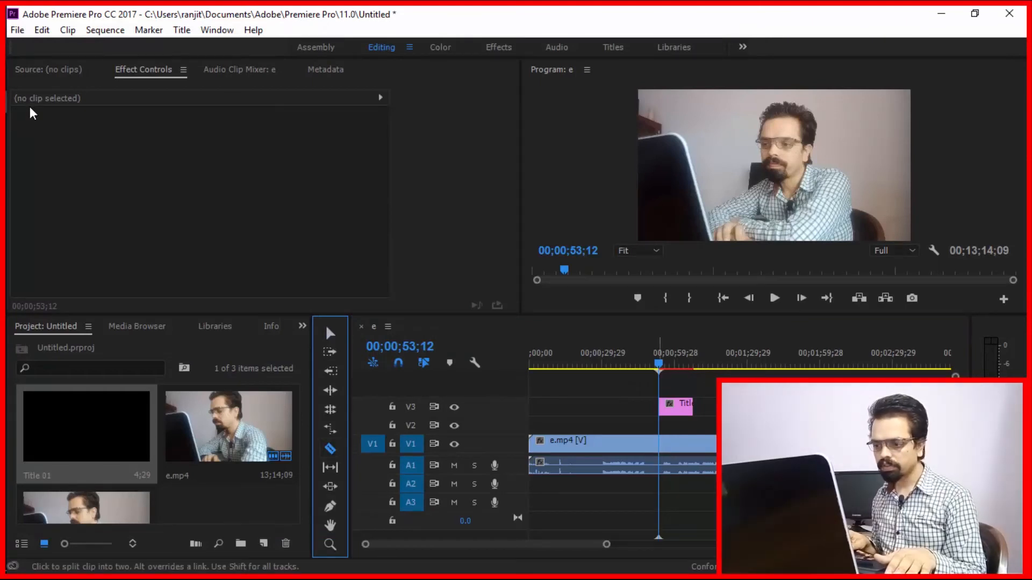
key(ctrl+k)
click(694, 444)
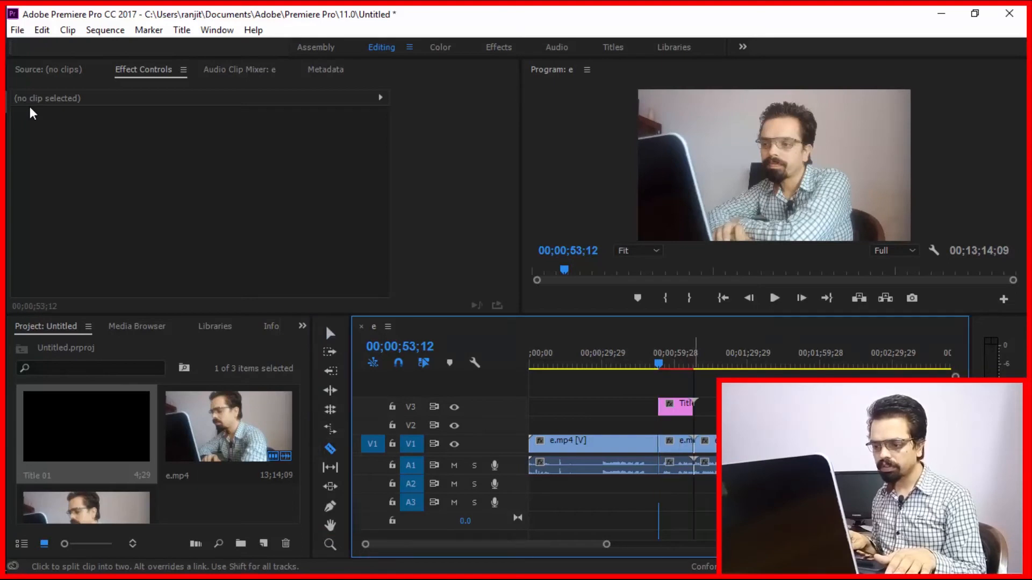
key(v)
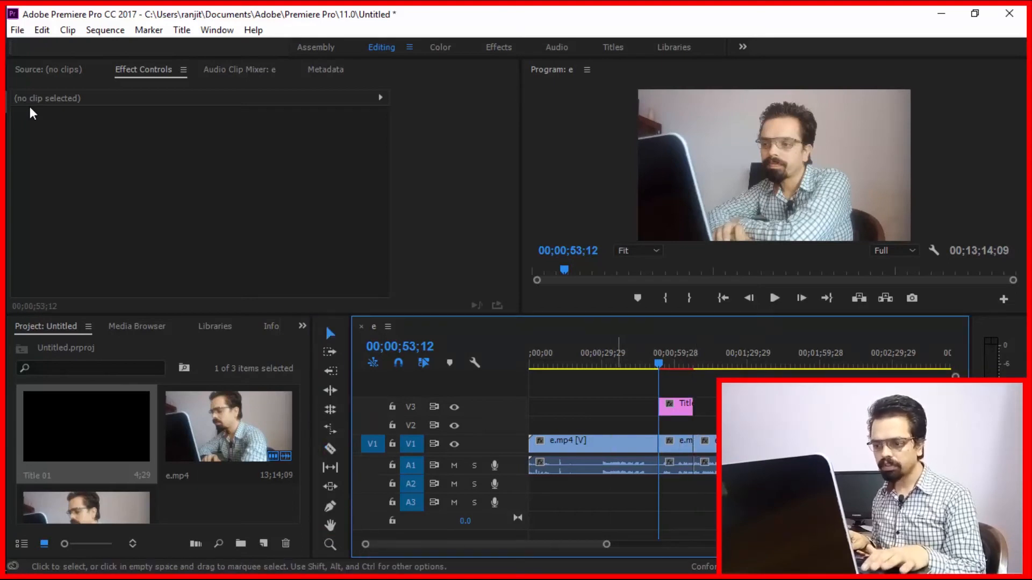
click(619, 460)
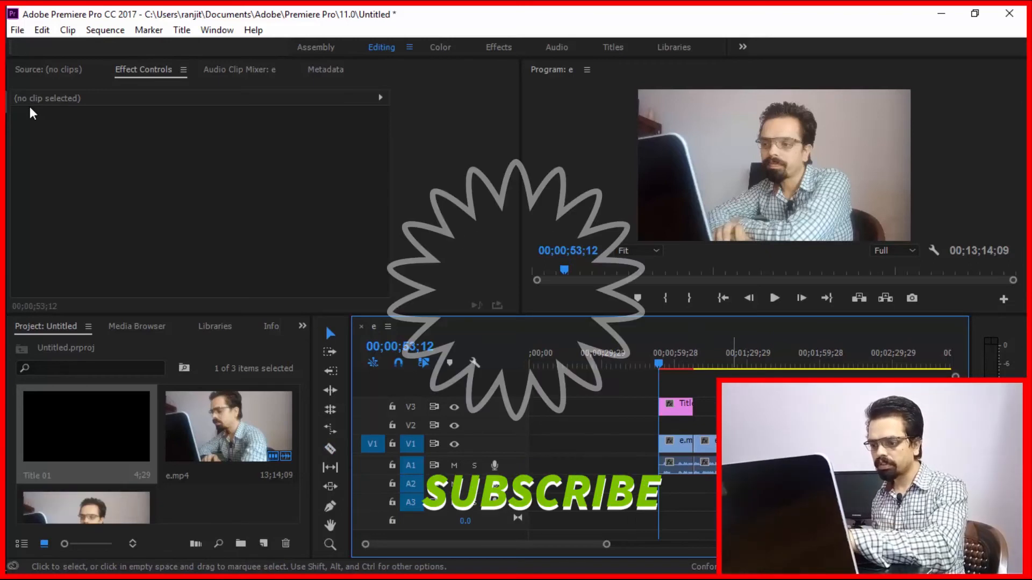
Delete the e.mp4 portion after the title and move the remaining e.mp4 and Title 01 clips to the start of the sequence.
key(Delete)
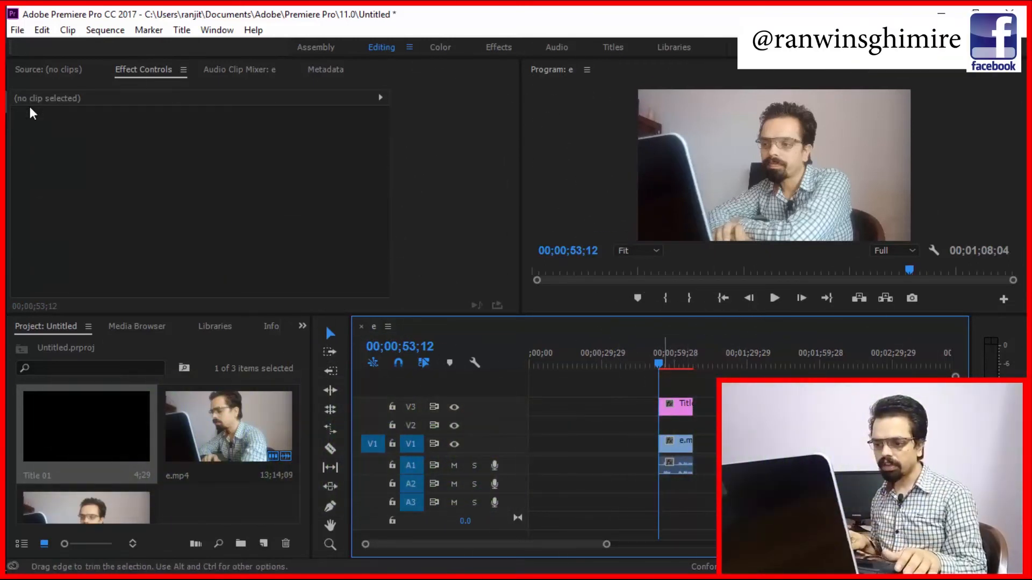
drag(674, 444, 544, 443)
mouse_move(675, 404)
mouse_down()
mouse_move(546, 422)
mouse_move(546, 407)
mouse_up()
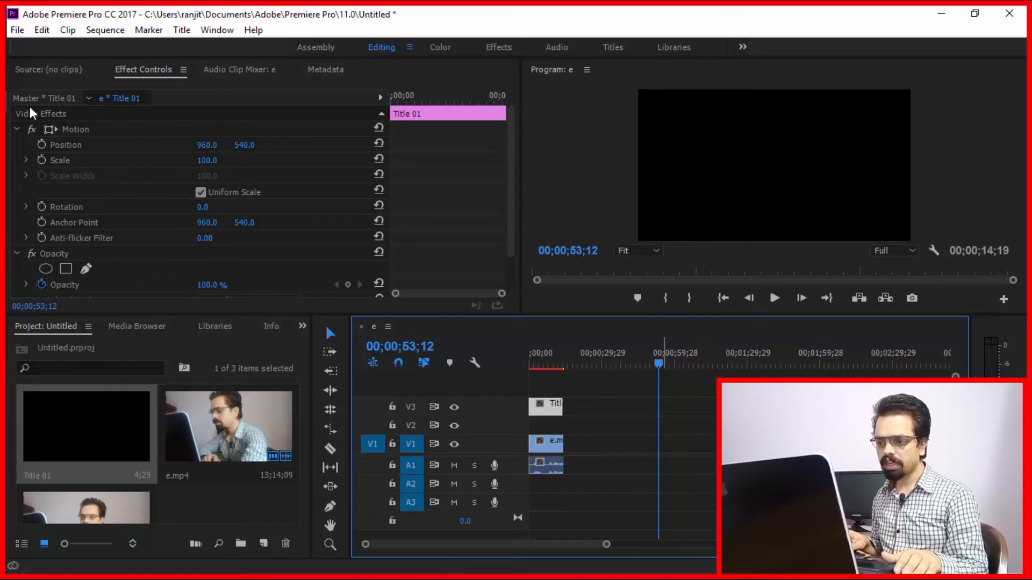
Play the sequence from the beginning to check how fast the crawl text moves over the video.
drag(659, 363, 529, 364)
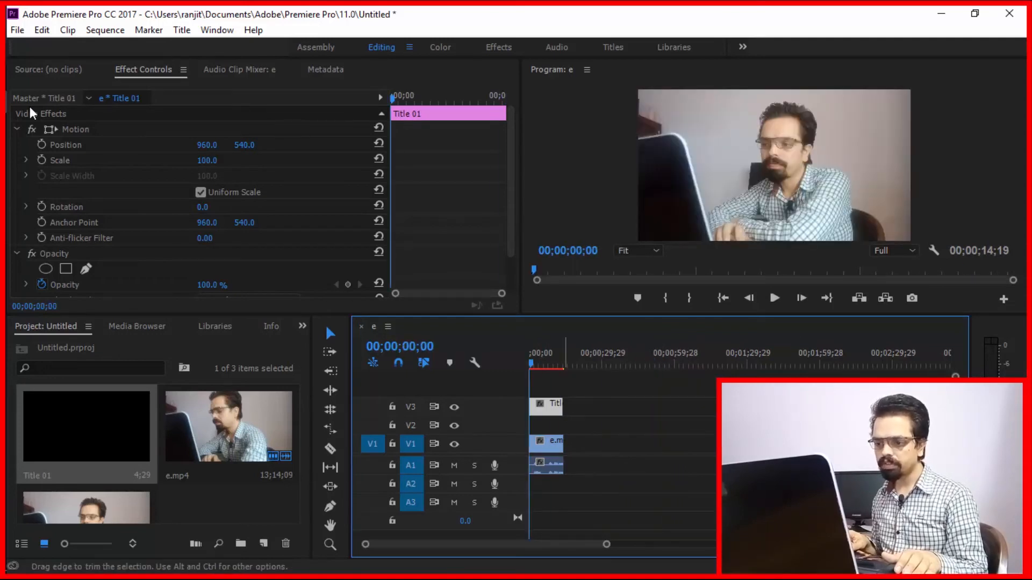
key(space)
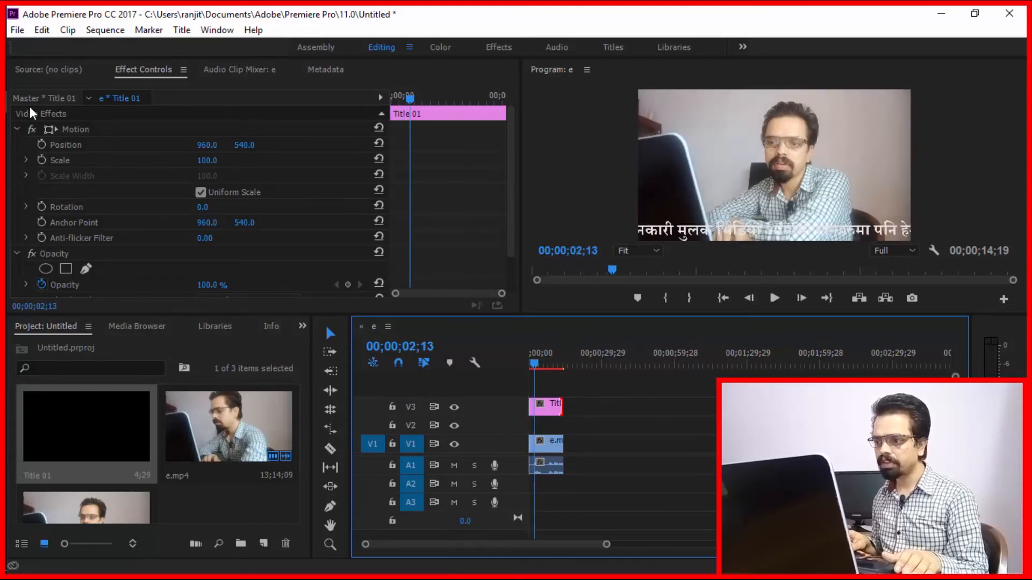
key(Home)
key(space)
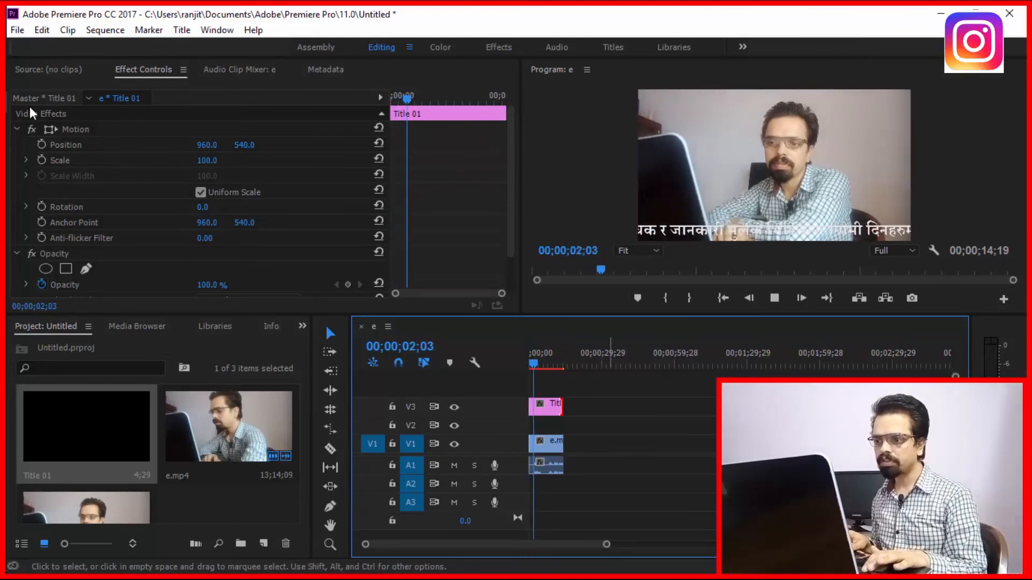
key(space)
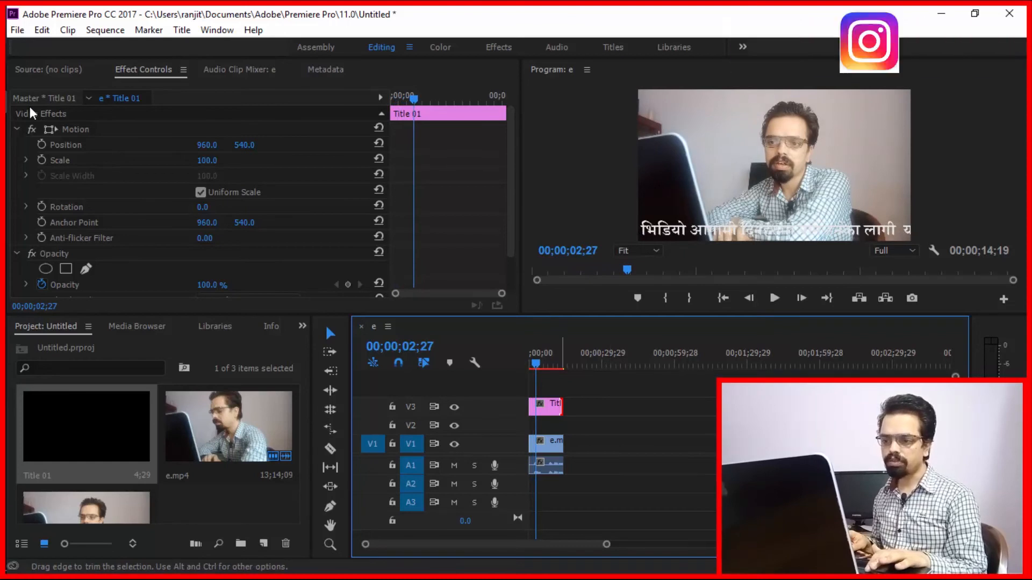
Extend the Title 01 clip to 00;01;00;26 to slow the crawl, and lengthen the e.mp4 clip to match.
drag(561, 407, 677, 407)
key(space)
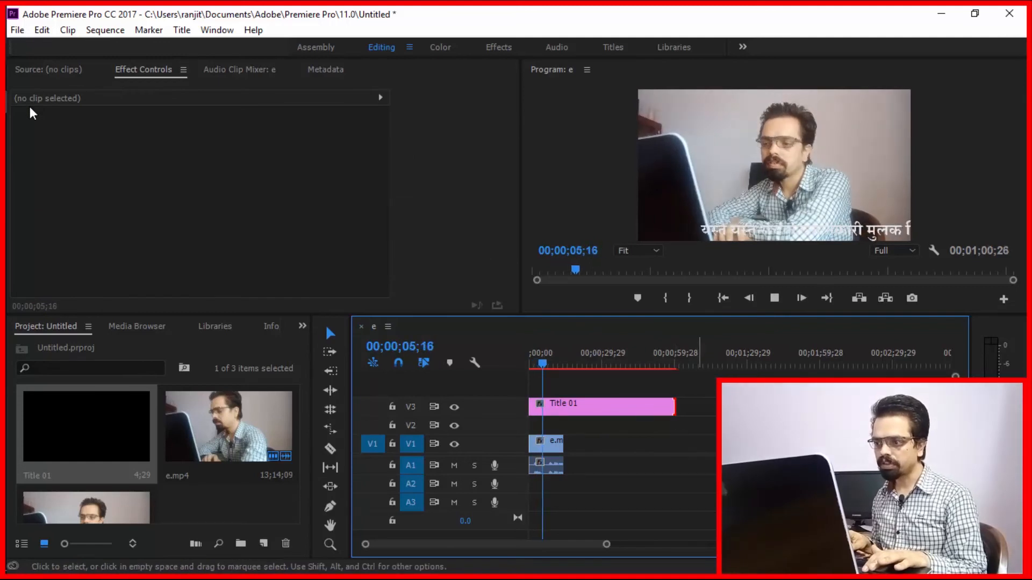
key(space)
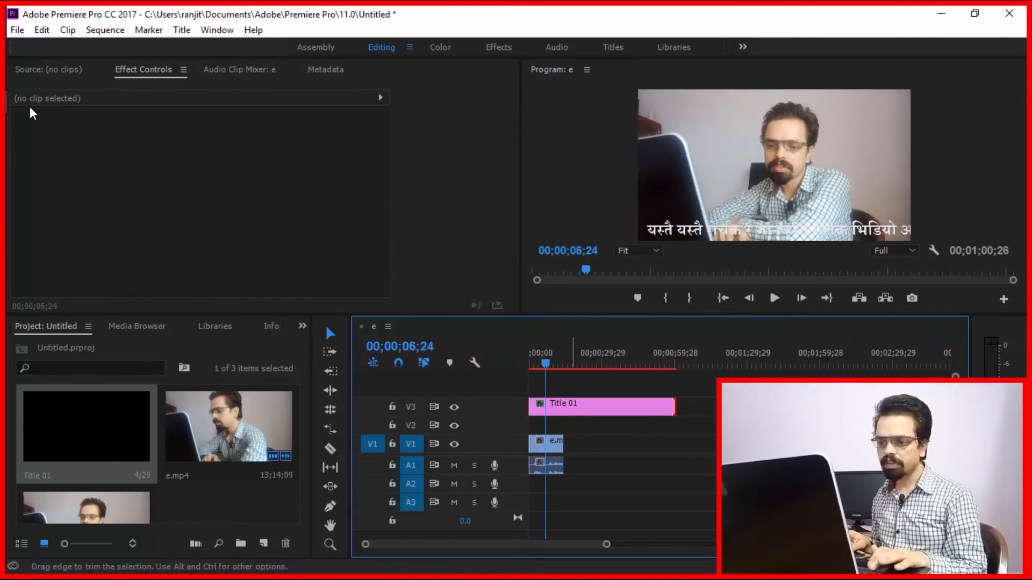
drag(563, 443, 679, 445)
key(space)
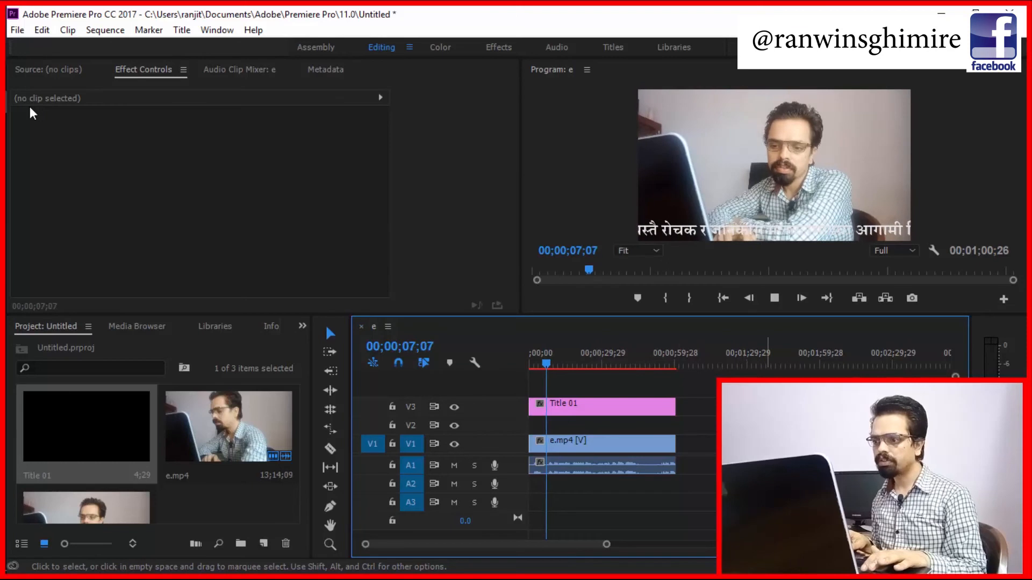
key(space)
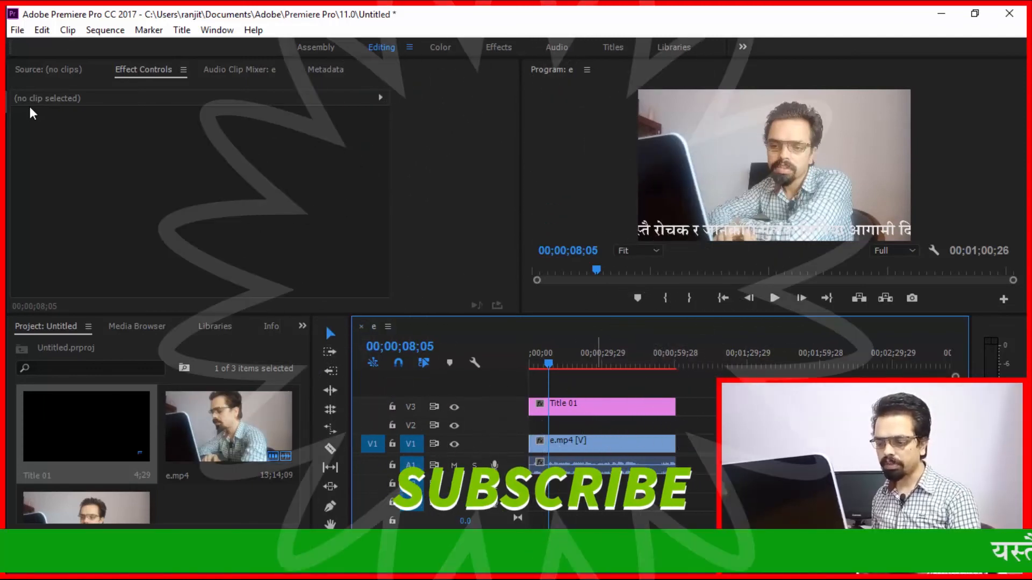
Create a new default still title for the ticker background, keeping the suggested name.
click(590, 407)
click(590, 388)
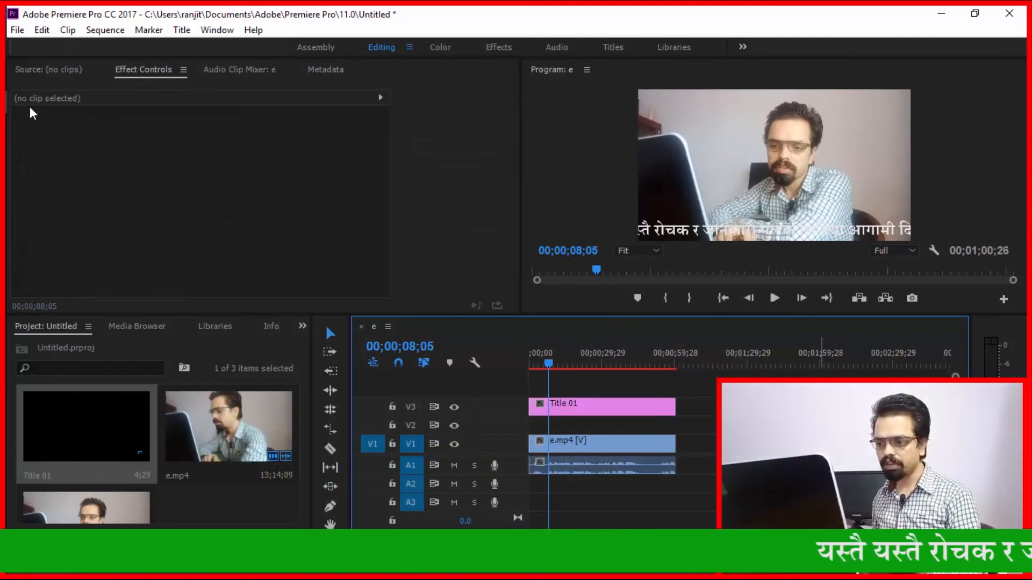
click(181, 30)
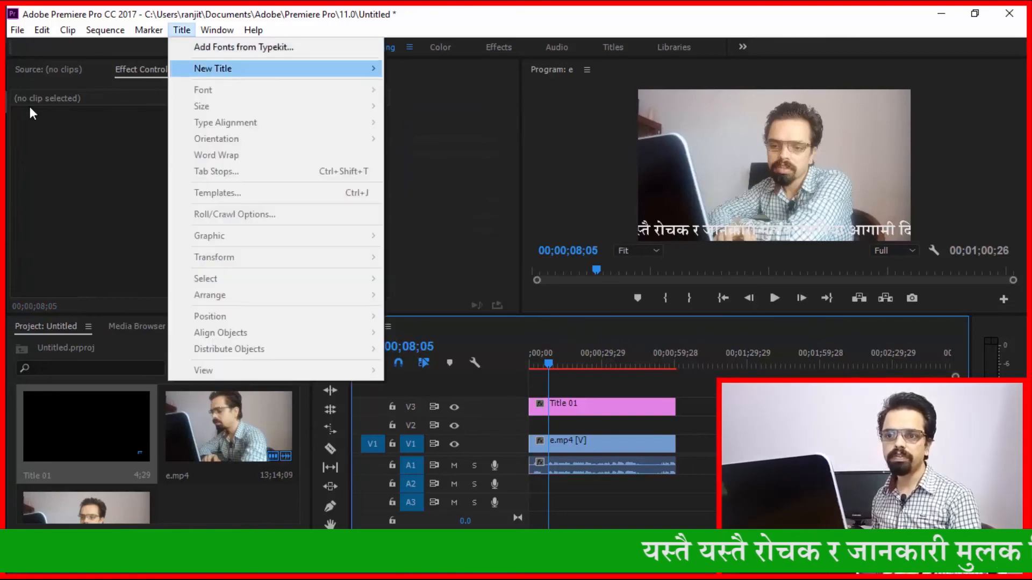
mouse_move(269, 69)
click(431, 68)
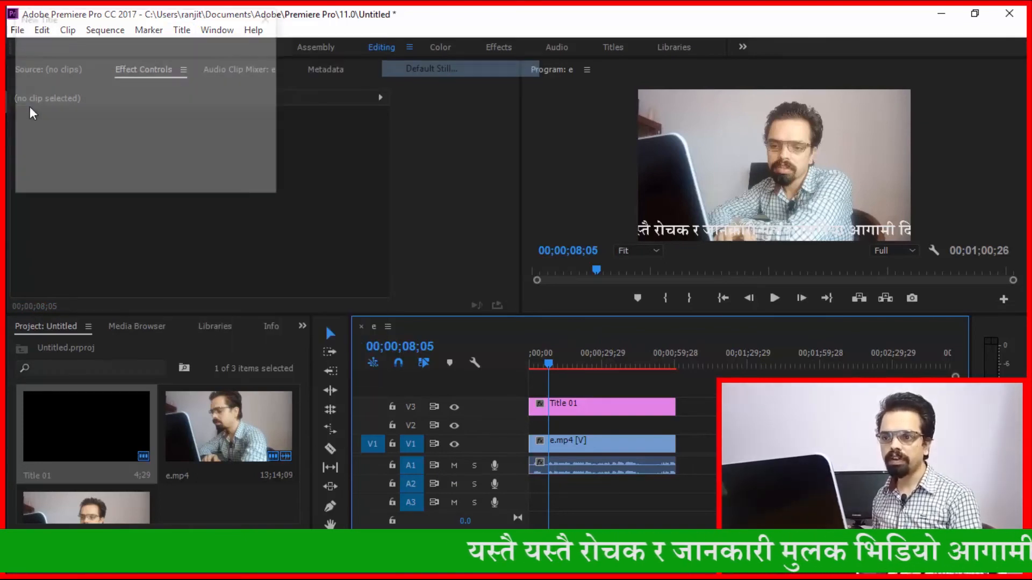
click(172, 177)
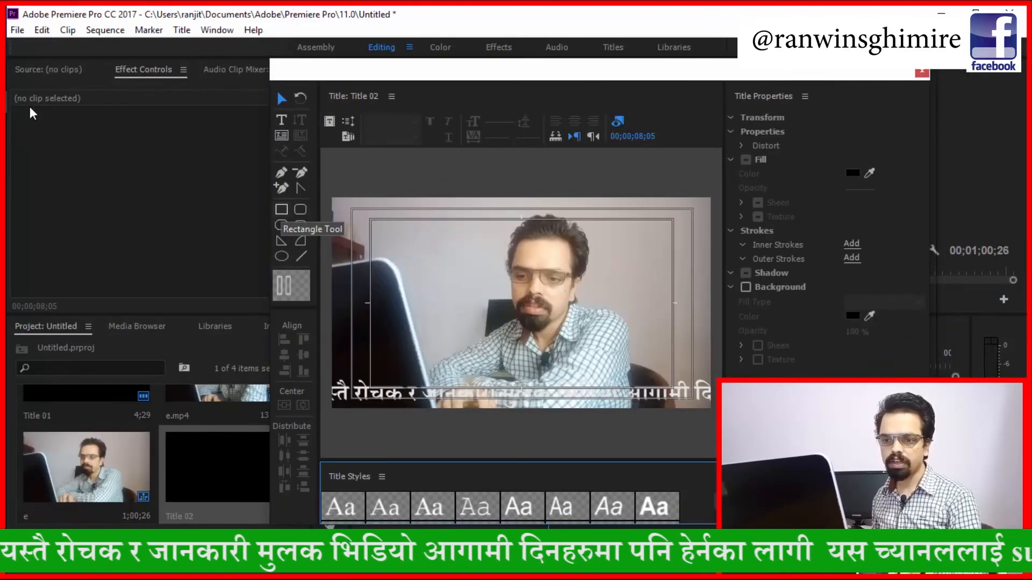
Draw a rectangle about 1974 by 236 across the bottom of the frame and fill it with red FF0000.
click(281, 209)
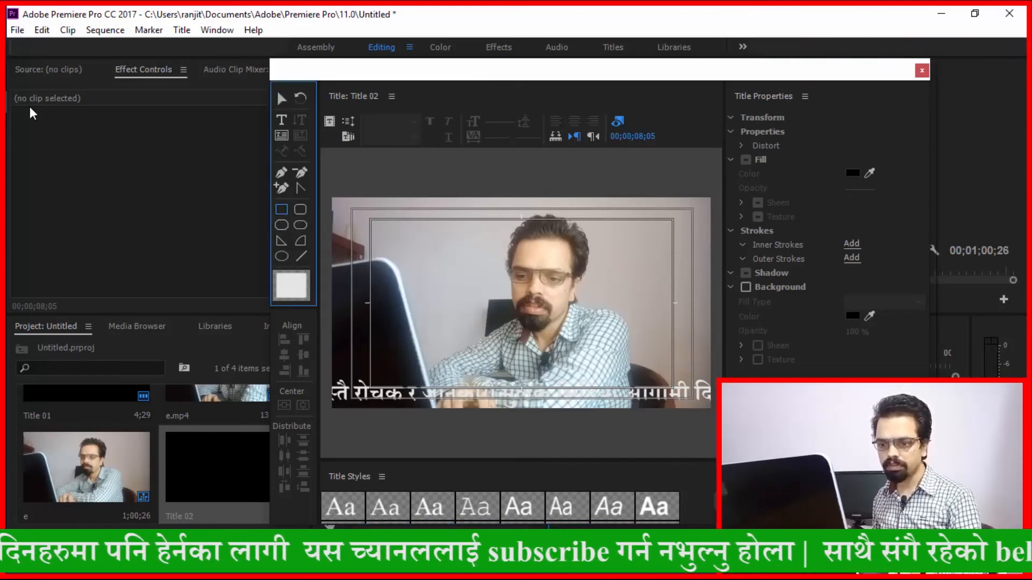
mouse_move(330, 375)
mouse_down()
mouse_move(337, 402)
mouse_move(429, 433)
mouse_move(718, 434)
mouse_move(711, 422)
mouse_up()
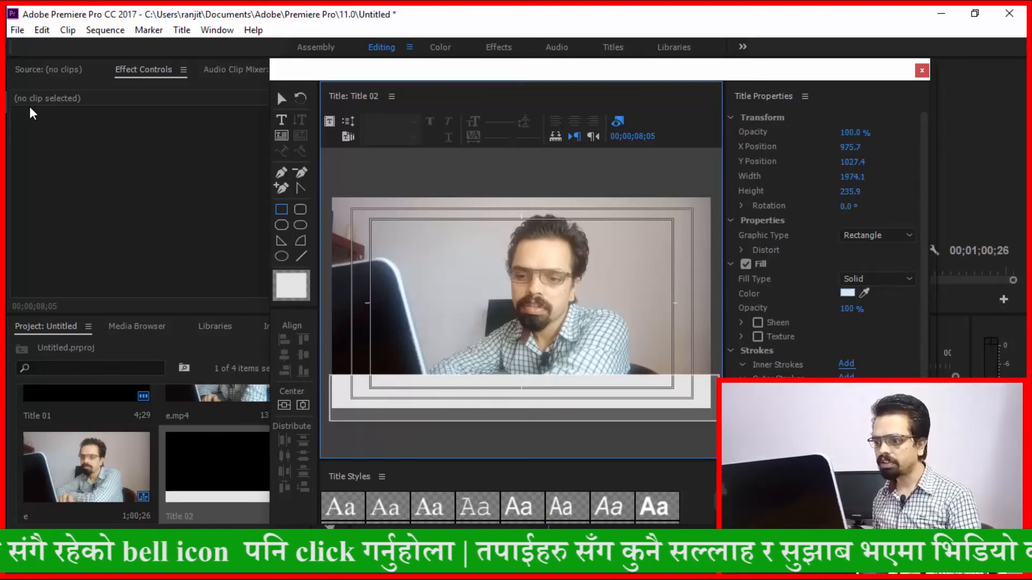
click(847, 293)
click(538, 412)
drag(538, 412, 541, 415)
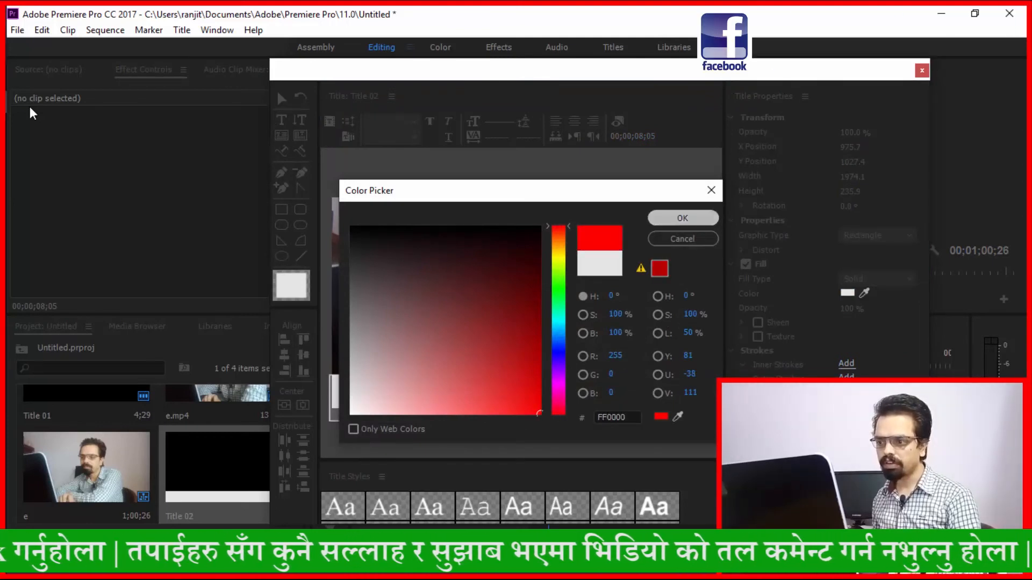
key(Return)
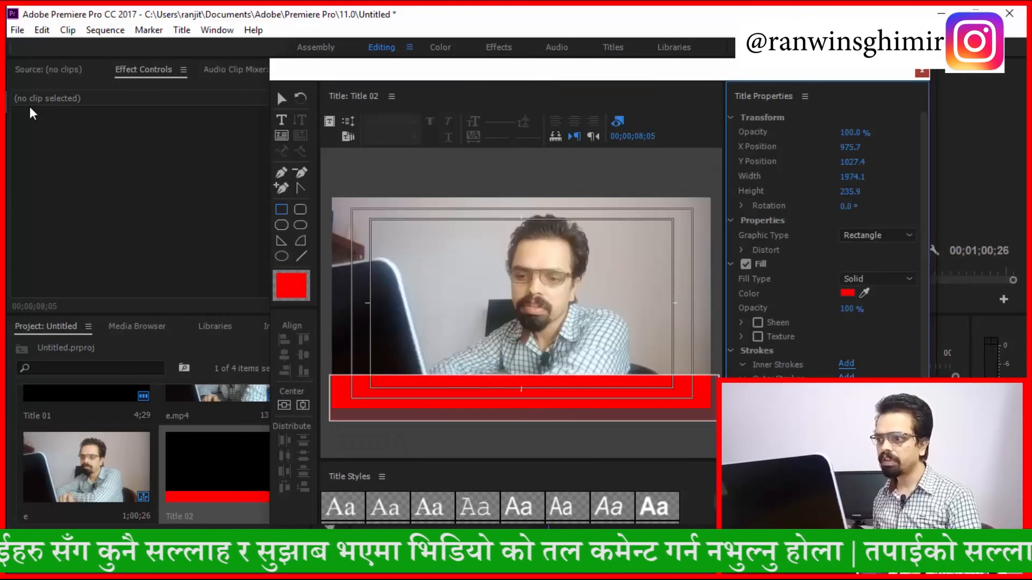
Close the title editor and place Title 02 on track V2 beneath Title 01, spanning the full length of the other clips.
click(921, 71)
drag(229, 468, 674, 426)
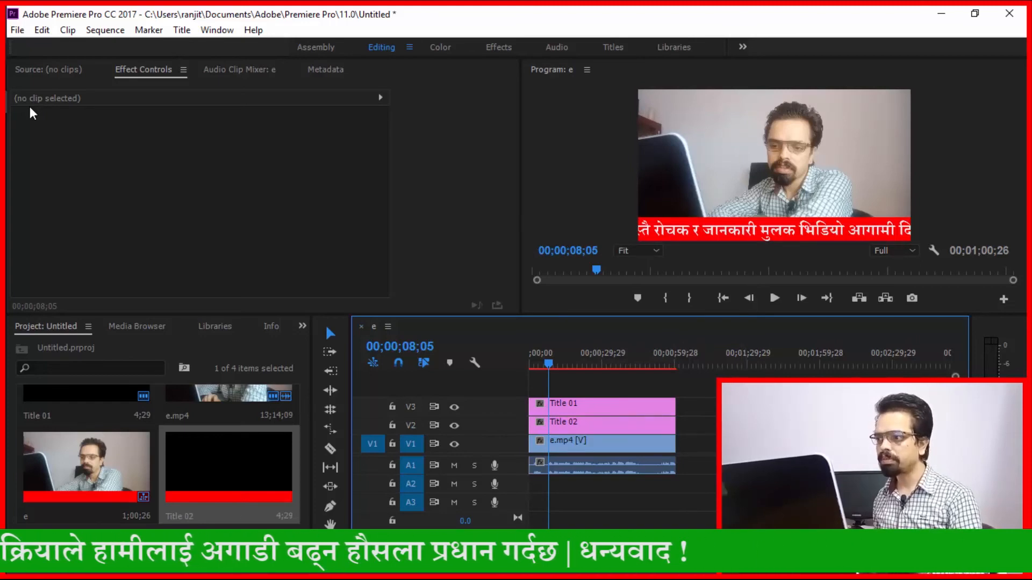
Enlarge the program preview and play the crawl over the red bar from the start of the sequence.
drag(325, 317, 324, 432)
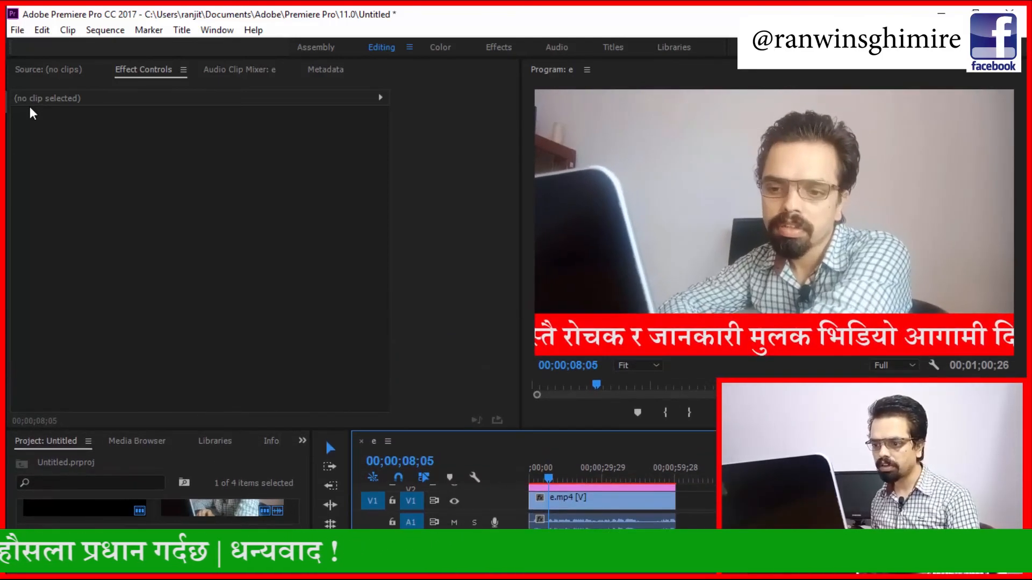
drag(520, 241, 286, 241)
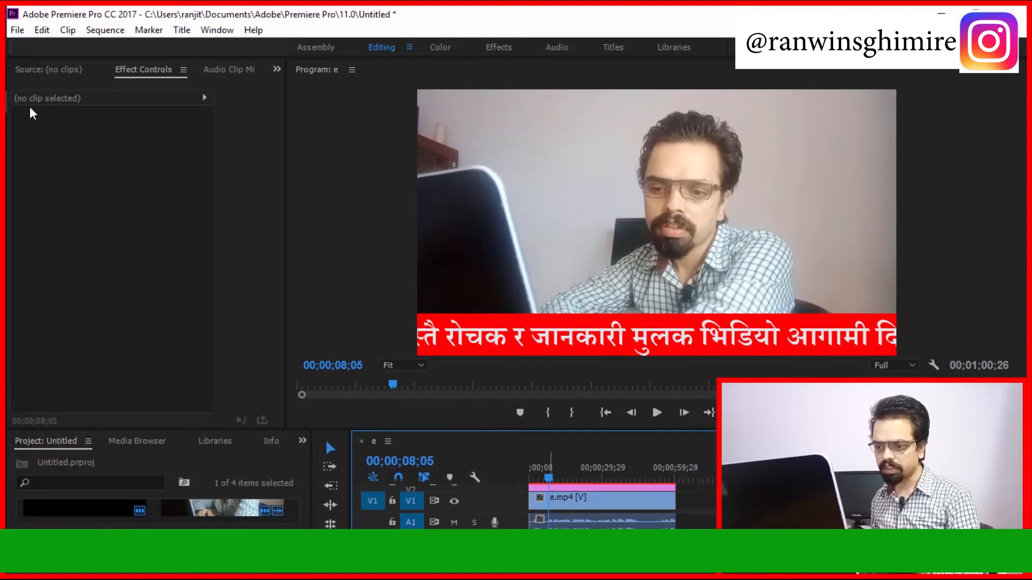
key(Home)
key(space)
key(space)
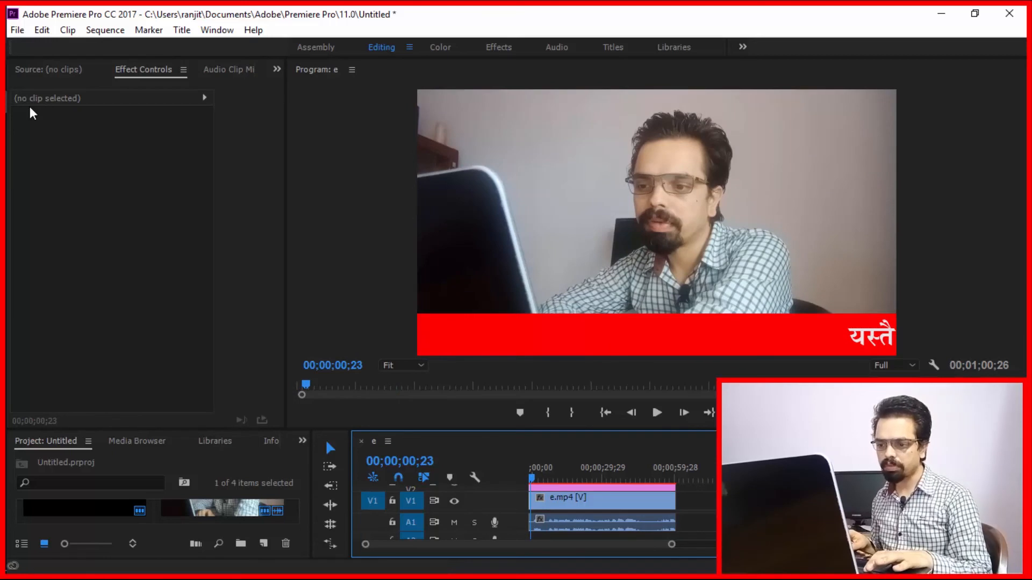
key(Home)
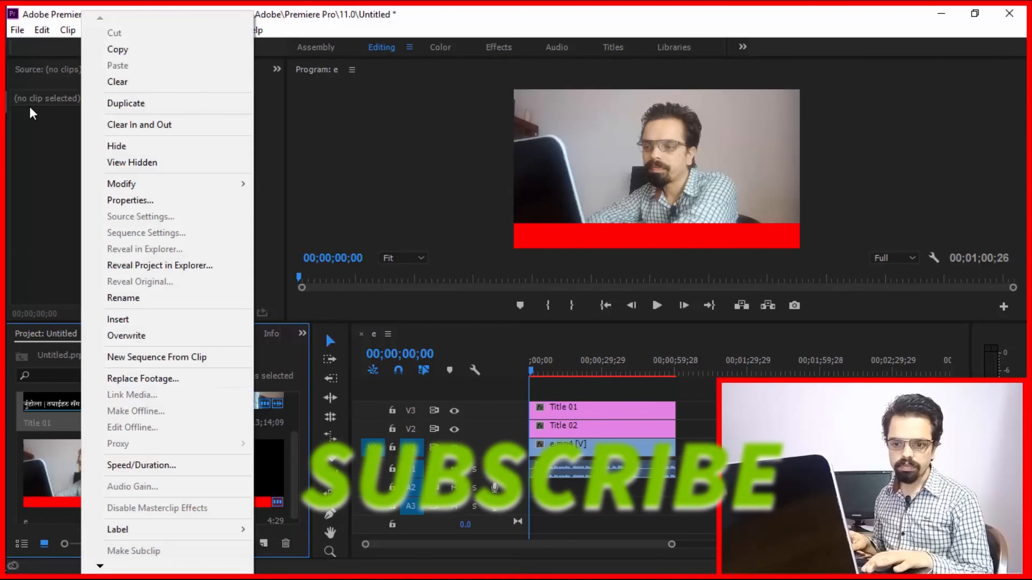
key(Up)
key(Up)
key(Up)
key(Down)
key(Down)
key(Down)
key(Down)
key(Down)
key(Down)
key(Down)
key(Down)
key(Up)
key(Up)
key(Up)
key(Up)
key(Up)
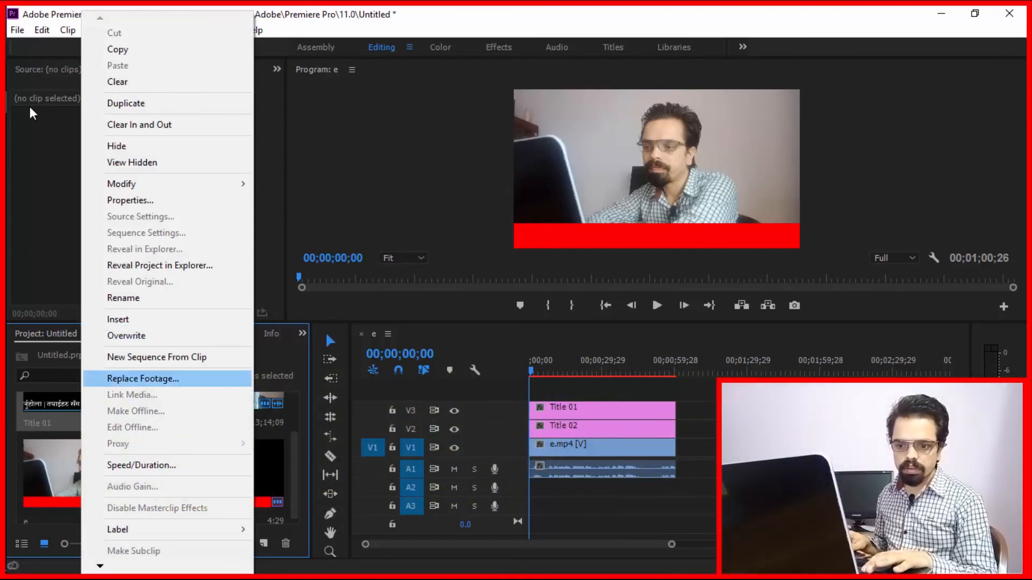
key(Up)
key(Up)
key(Up)
key(Up)
key(Up)
key(Up)
key(Up)
key(Up)
key(Up)
key(Up)
key(Up)
key(Right)
key(Down)
key(Down)
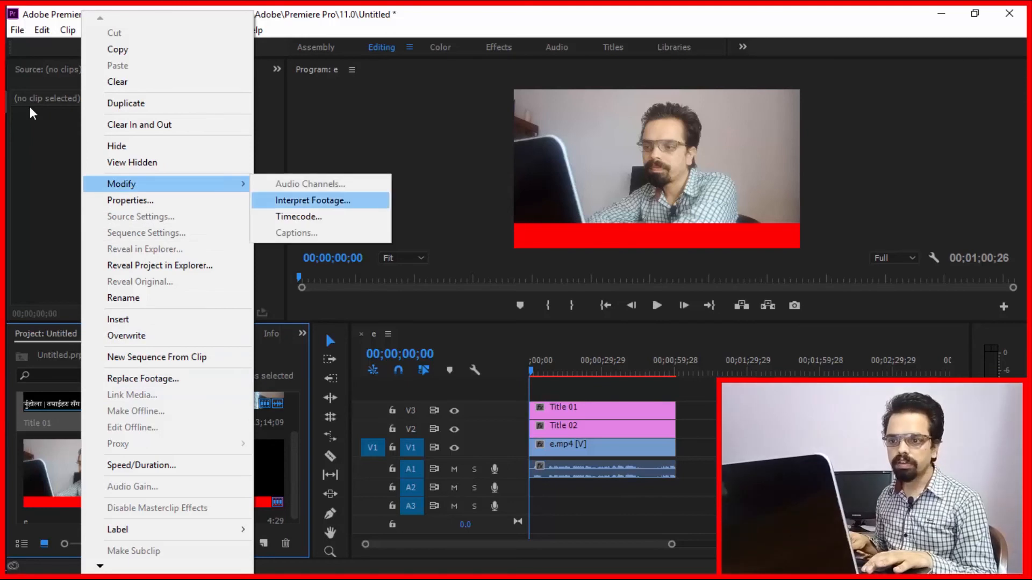
key(Left)
key(Down)
key(Up)
key(Up)
key(Up)
key(Down)
key(Down)
key(Down)
key(Down)
key(Down)
key(Down)
key(Down)
key(Down)
key(Down)
key(Down)
key(Down)
key(Down)
key(Down)
key(Down)
key(Down)
key(Down)
key(Down)
key(Down)
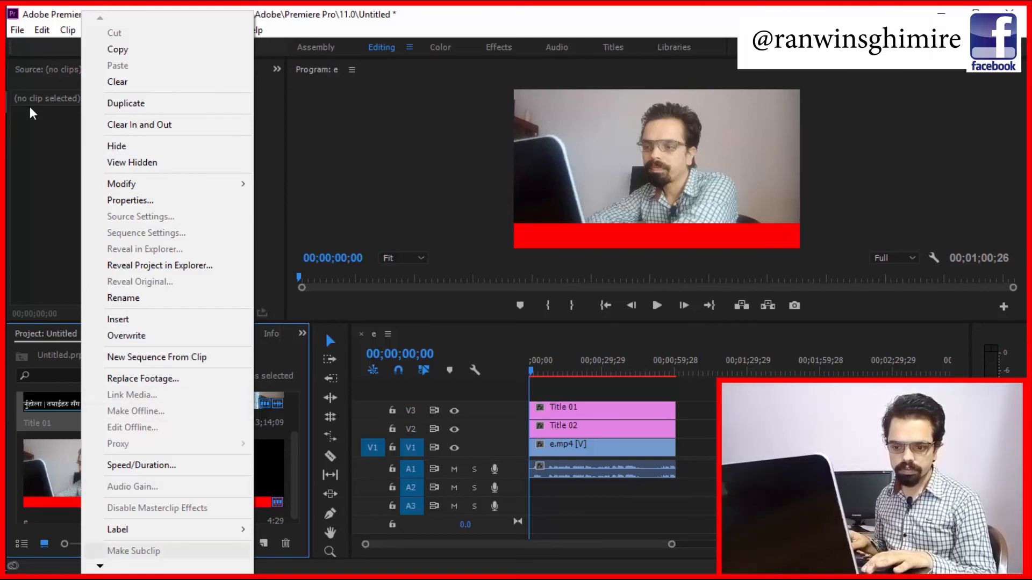
mouse_move(177, 530)
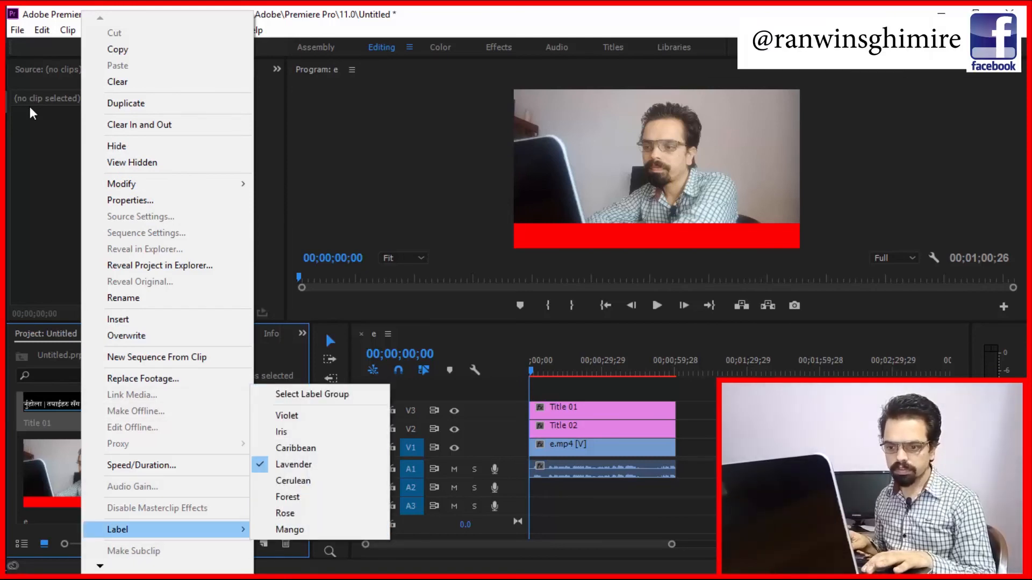
key(Down)
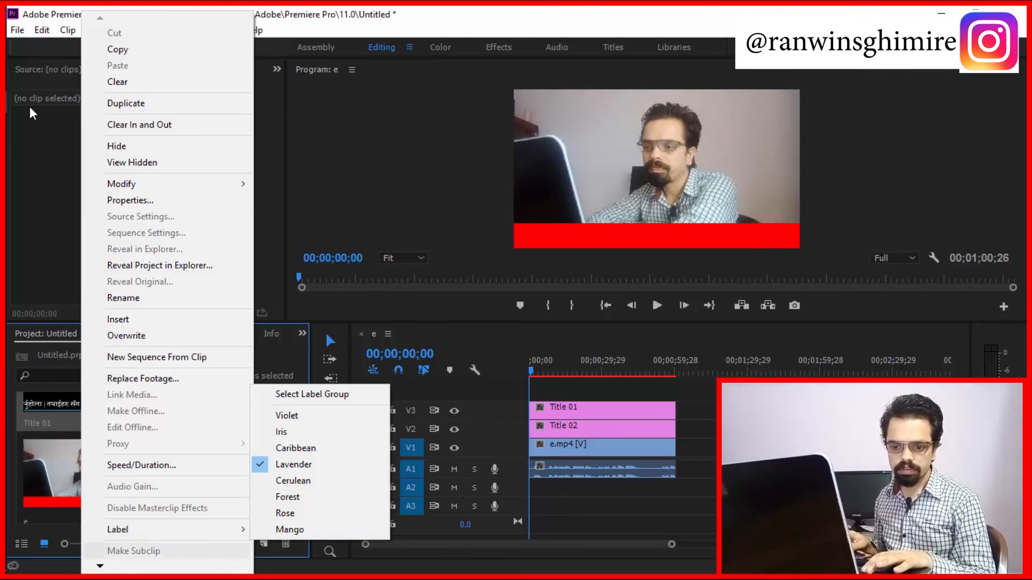
key(Down)
key(Down)
key(Down)
key(Down)
key(Down)
key(Down)
key(Down)
key(Down)
key(Down)
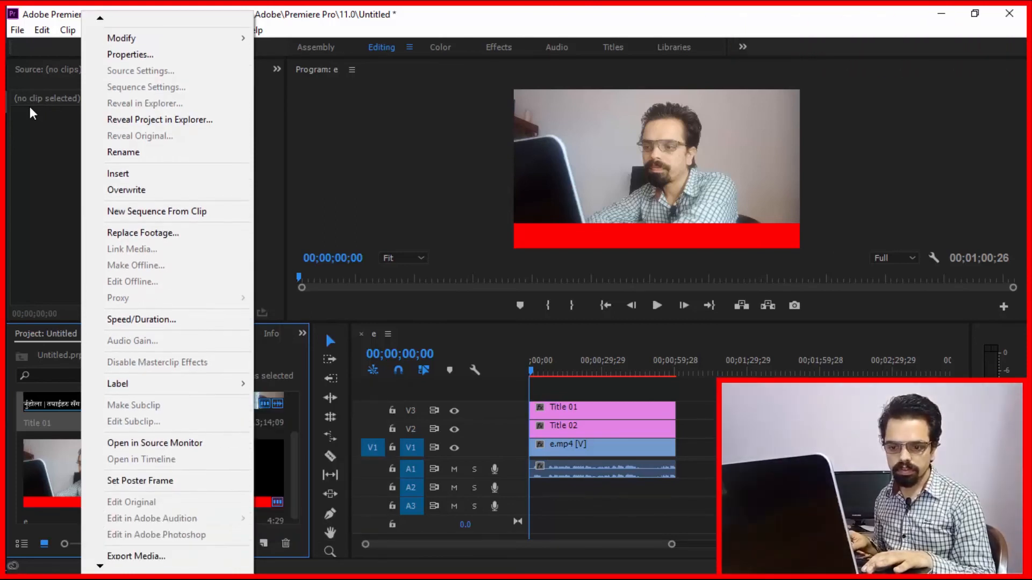
key(Escape)
Play the ticker, scale the Title 01 text down to font size 81 with a 124% aspect, and close the title editor.
key(space)
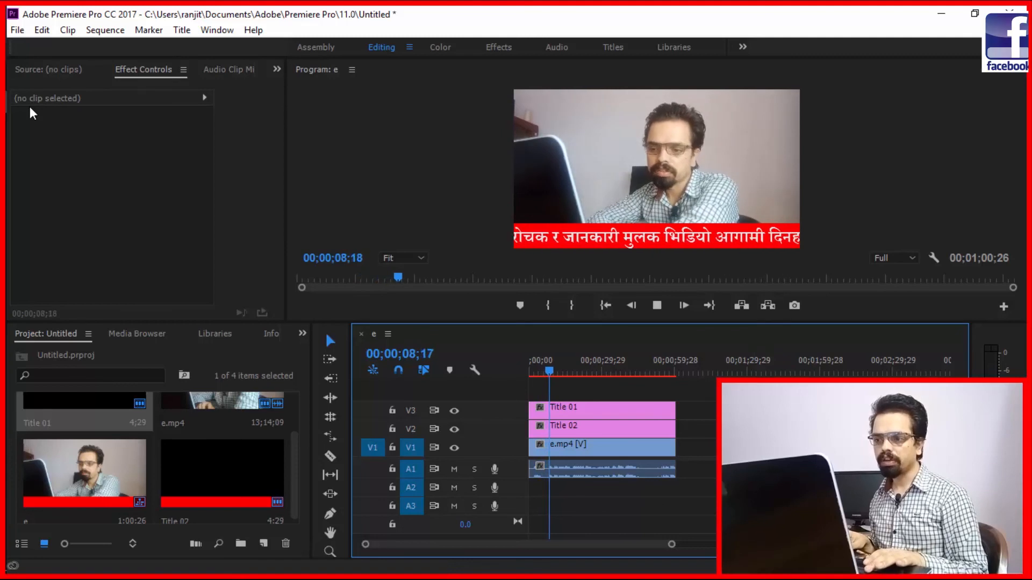
key(space)
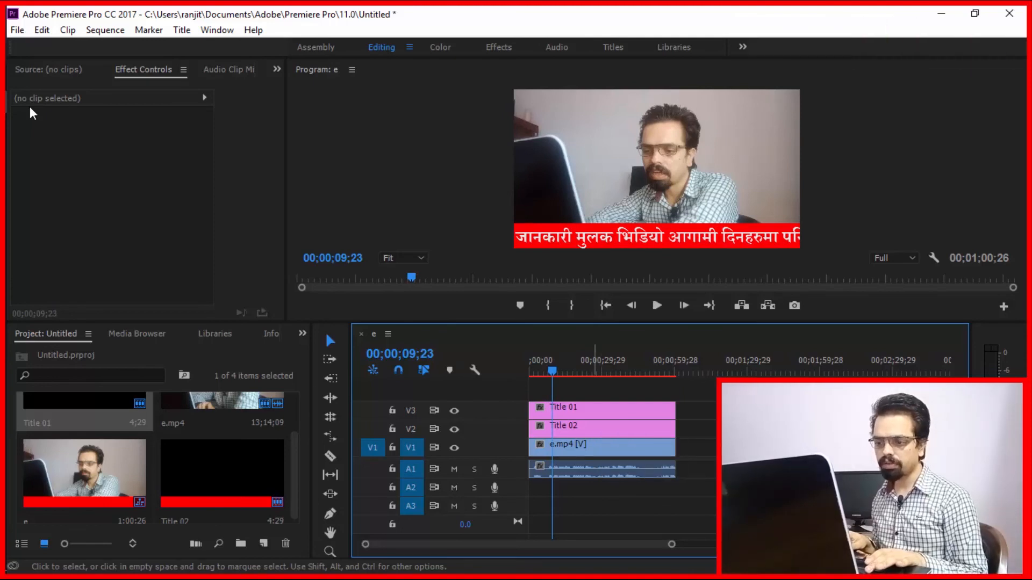
double_click(587, 411)
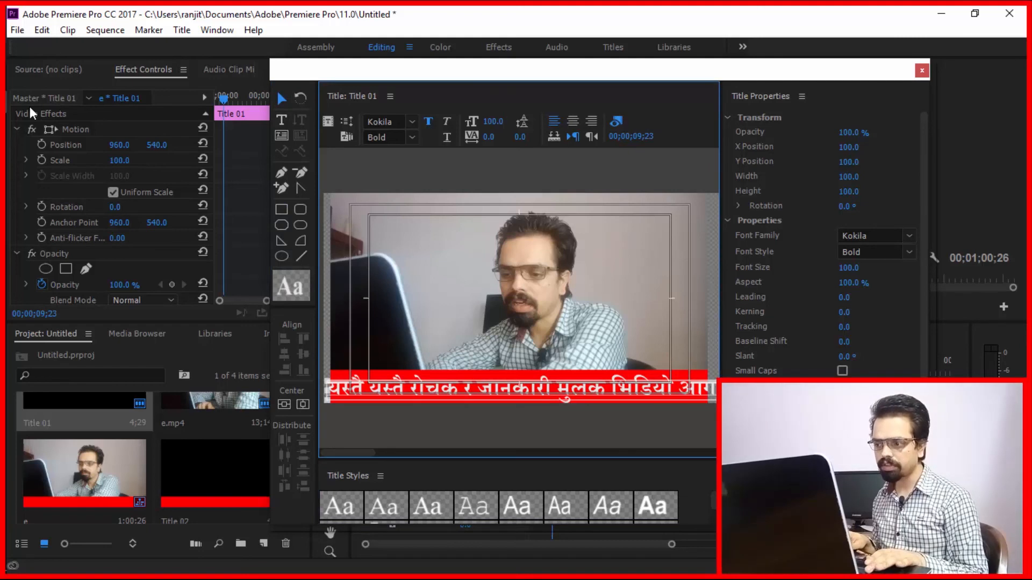
drag(325, 380, 323, 385)
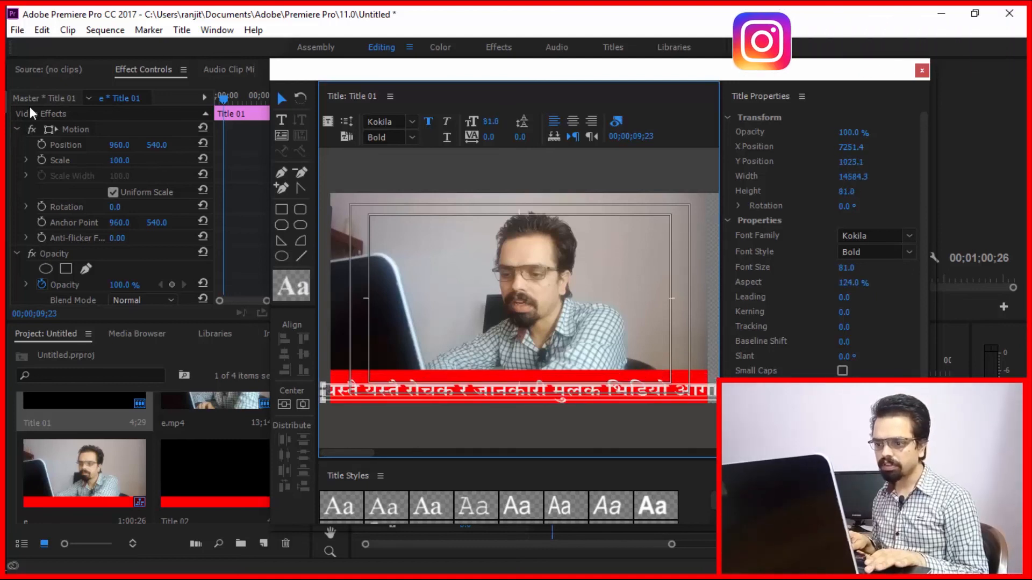
click(922, 70)
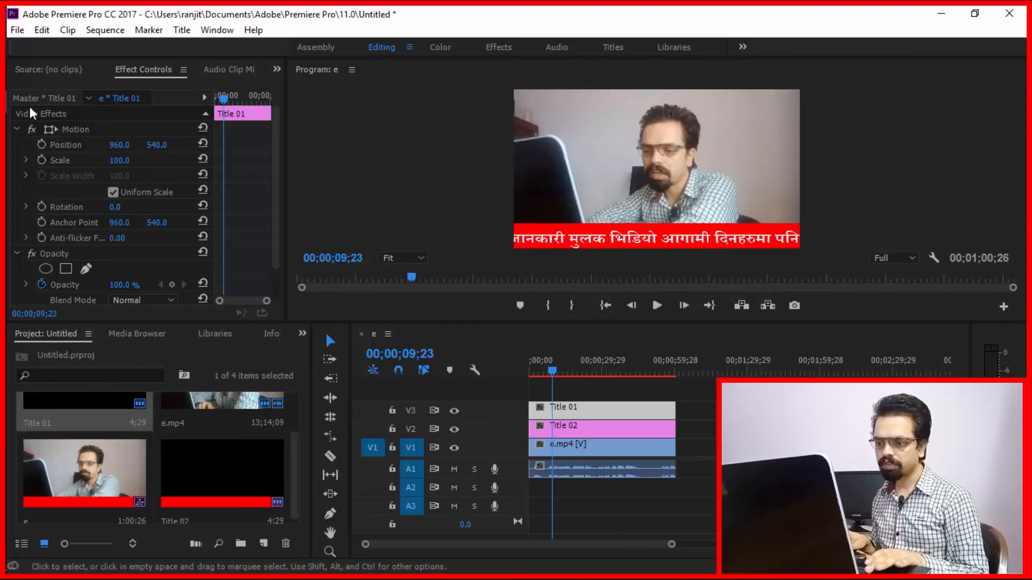
Reduce the height of Title 02's red rectangle to about 201.5 from its upper edge, and enlarge the preview to check the ticker.
double_click(583, 426)
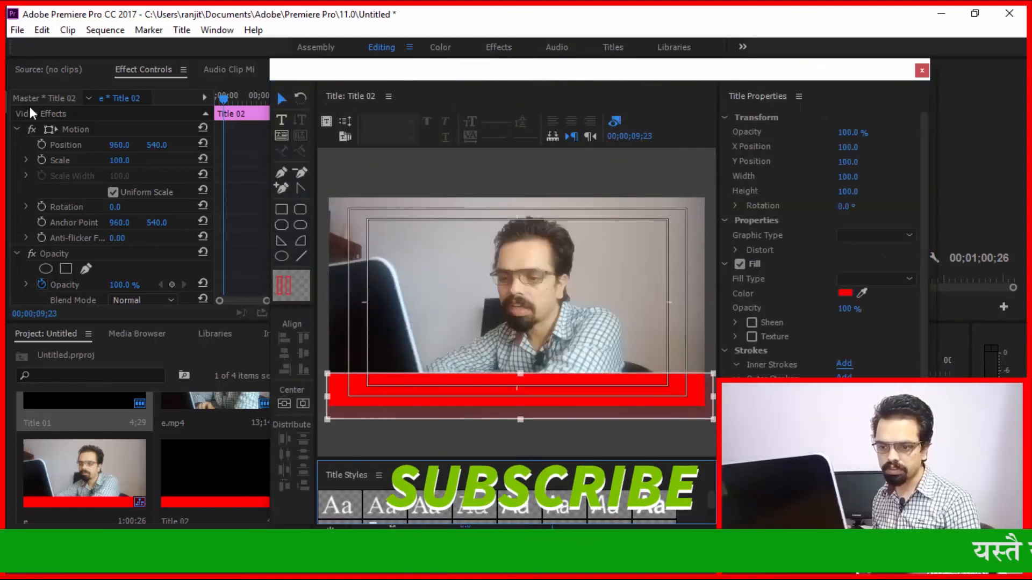
drag(327, 374, 327, 381)
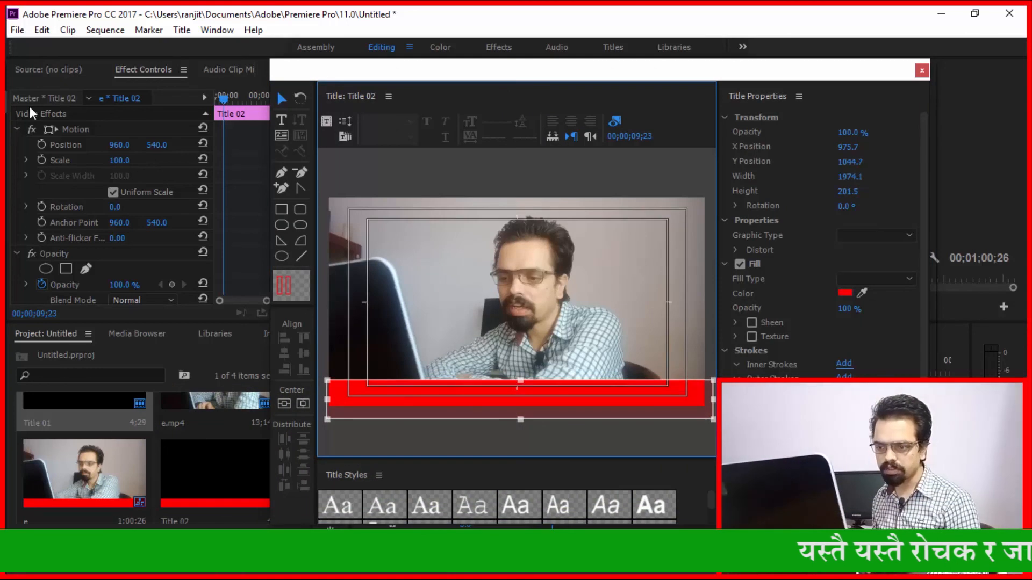
click(922, 70)
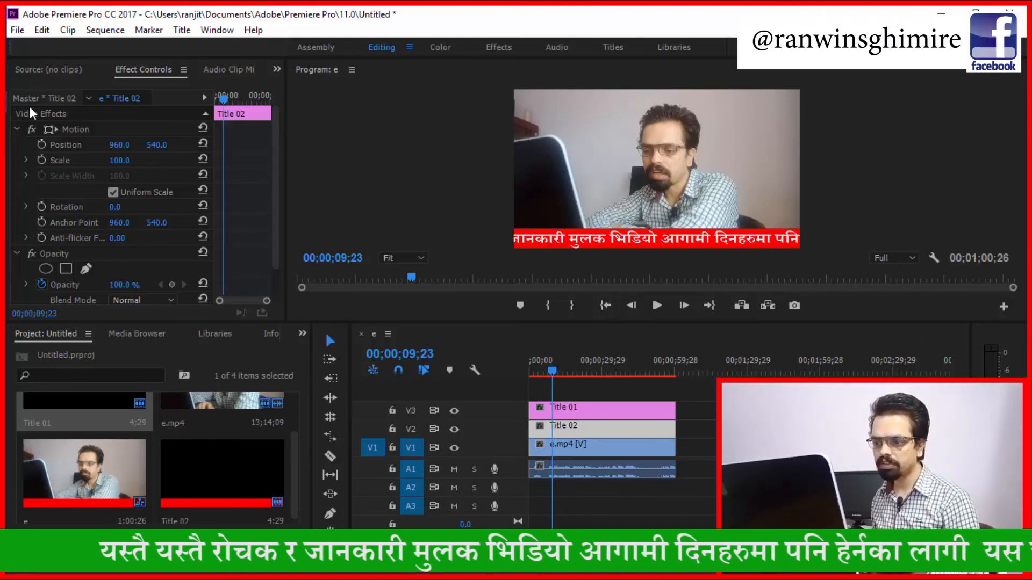
drag(325, 331, 324, 466)
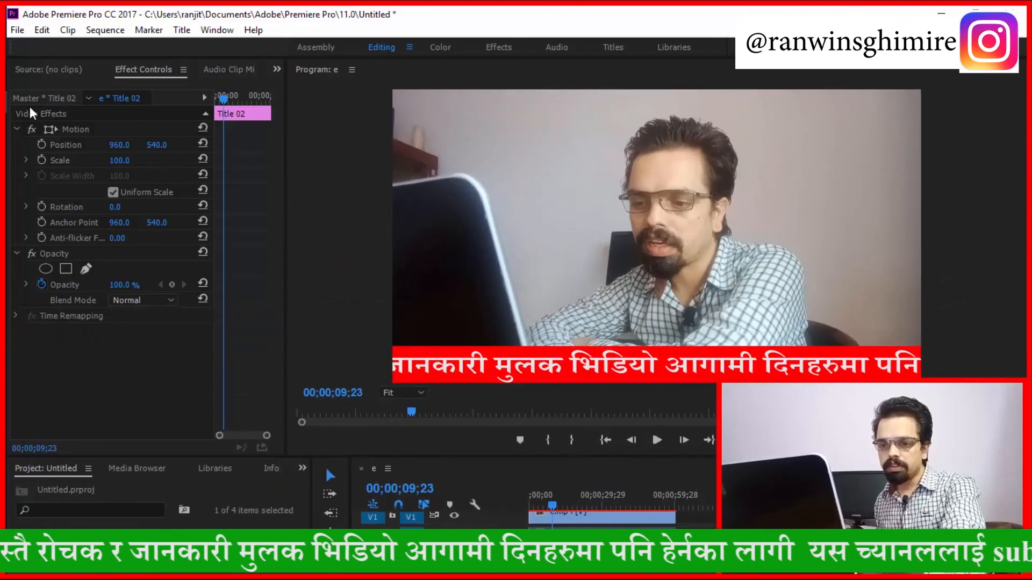